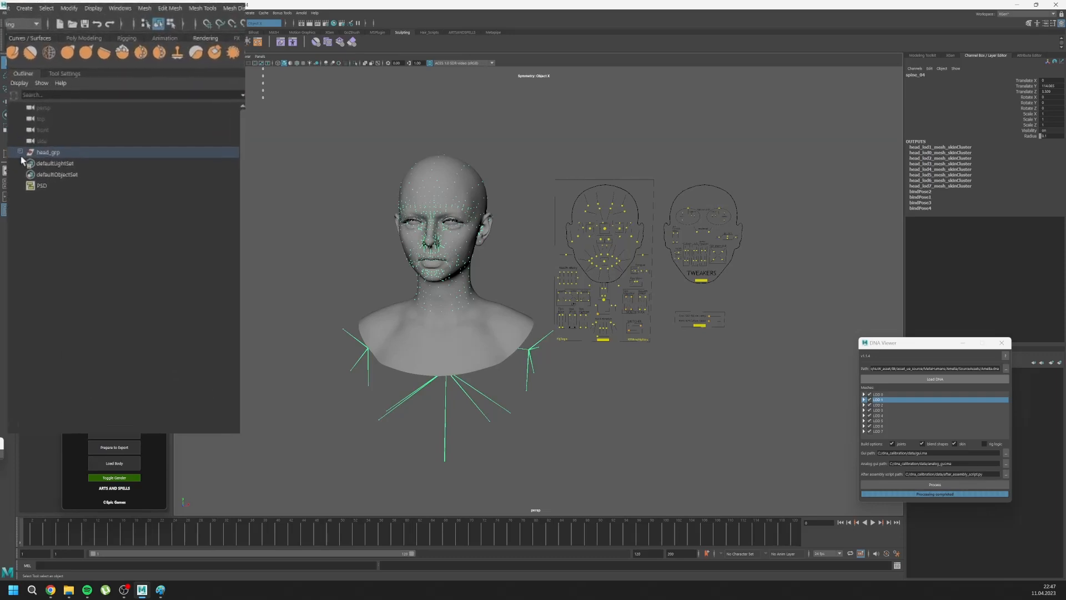
- Examine the spine_04 joint and its child joint inside head_grp
{"action": "left_click", "coordinate": [17, 179]}
{"action": "left_click", "coordinate": [85, 348]}
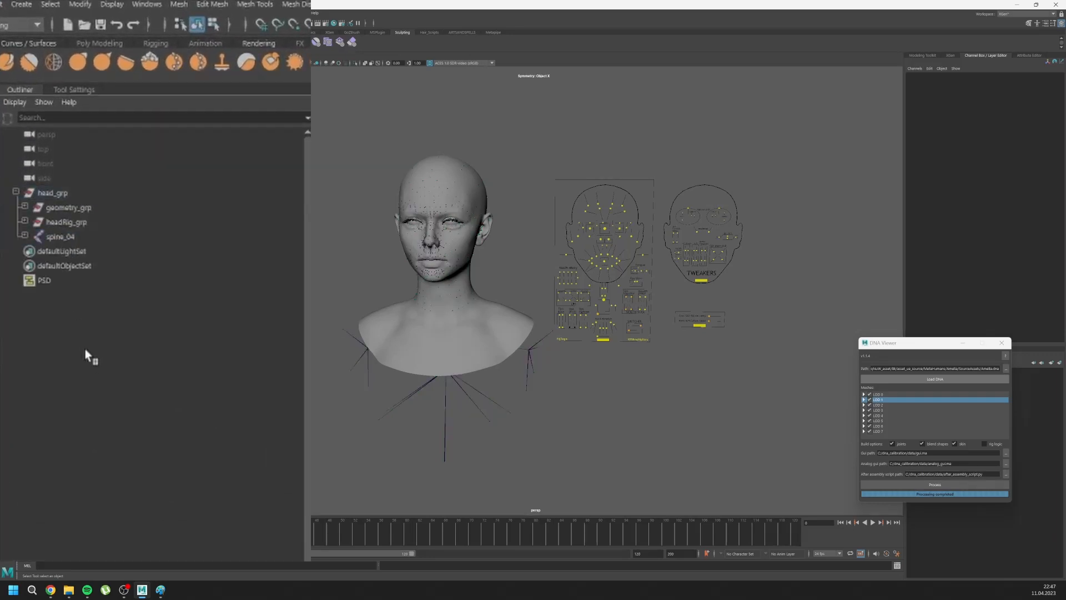
{"action": "left_click", "coordinate": [34, 239]}
{"action": "left_click", "coordinate": [25, 236]}
{"action": "left_click", "coordinate": [78, 249]}
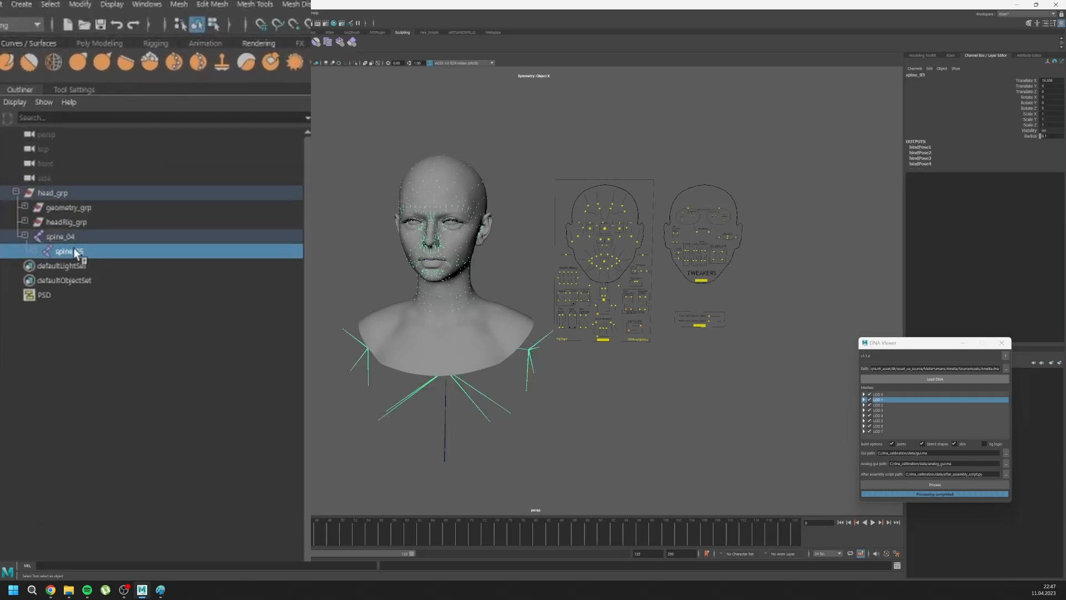
{"action": "left_click", "coordinate": [83, 367]}
{"action": "left_click", "coordinate": [25, 235]}
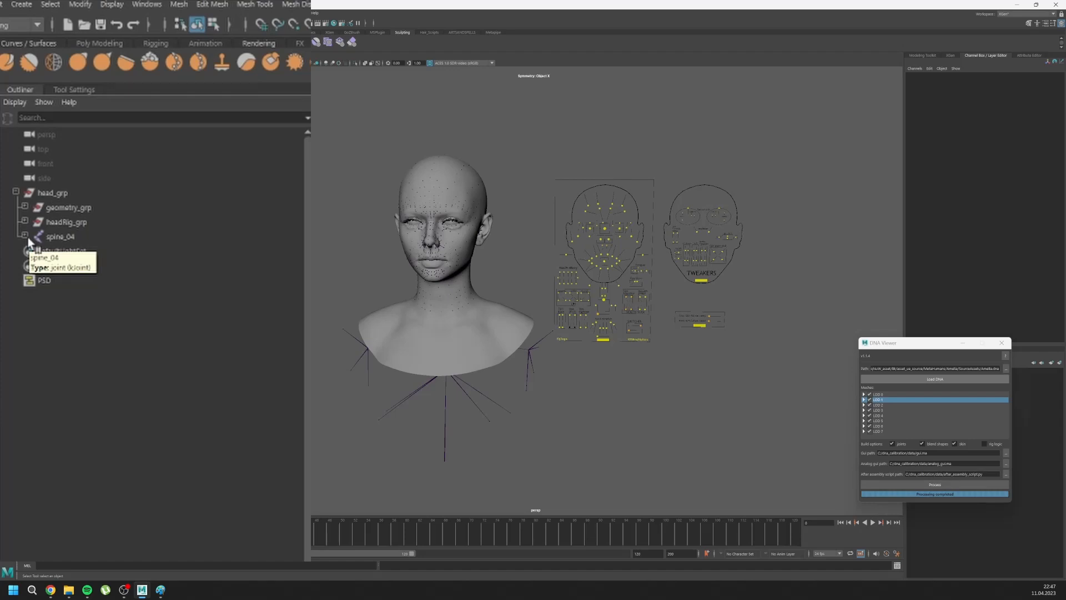
{"action": "left_click", "coordinate": [25, 236]}
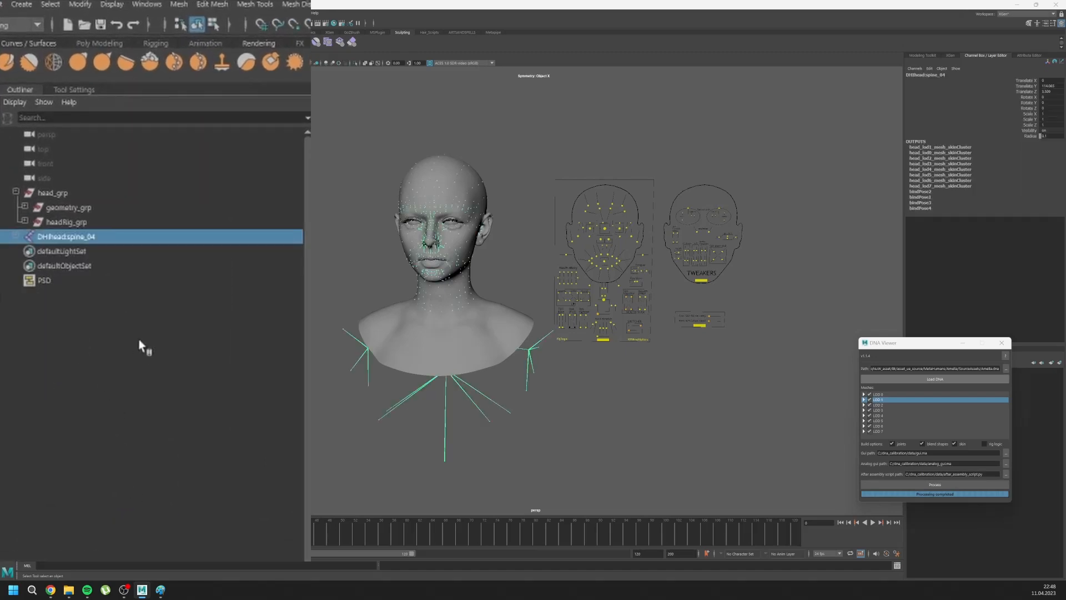
- Examine the joint hierarchy under DHIhead:spine_04 and view the head rig from different angles
{"action": "left_click", "coordinate": [15, 192]}
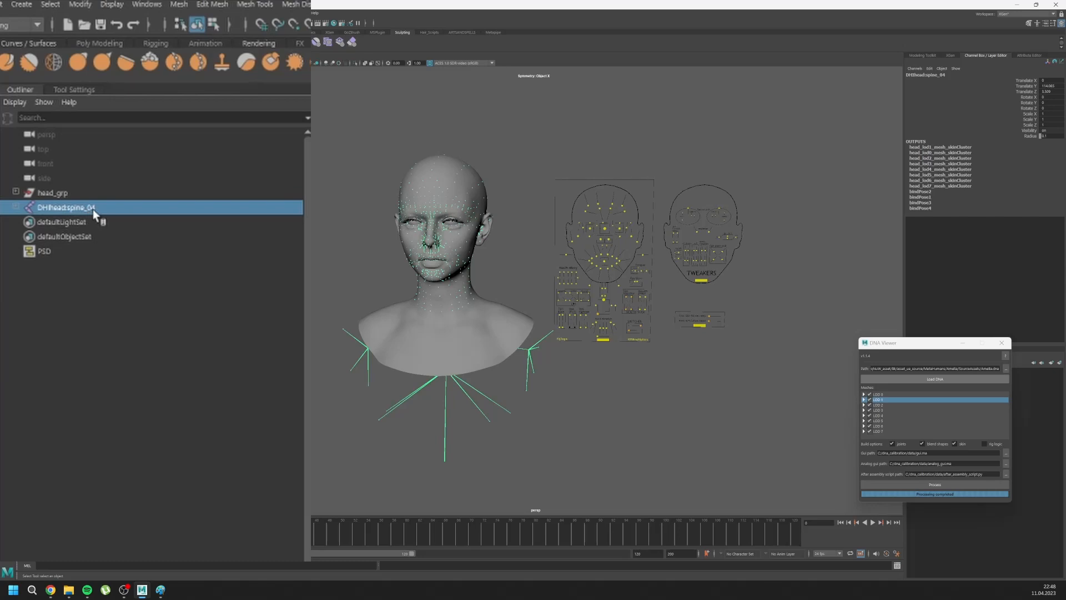
{"action": "left_click", "coordinate": [15, 208]}
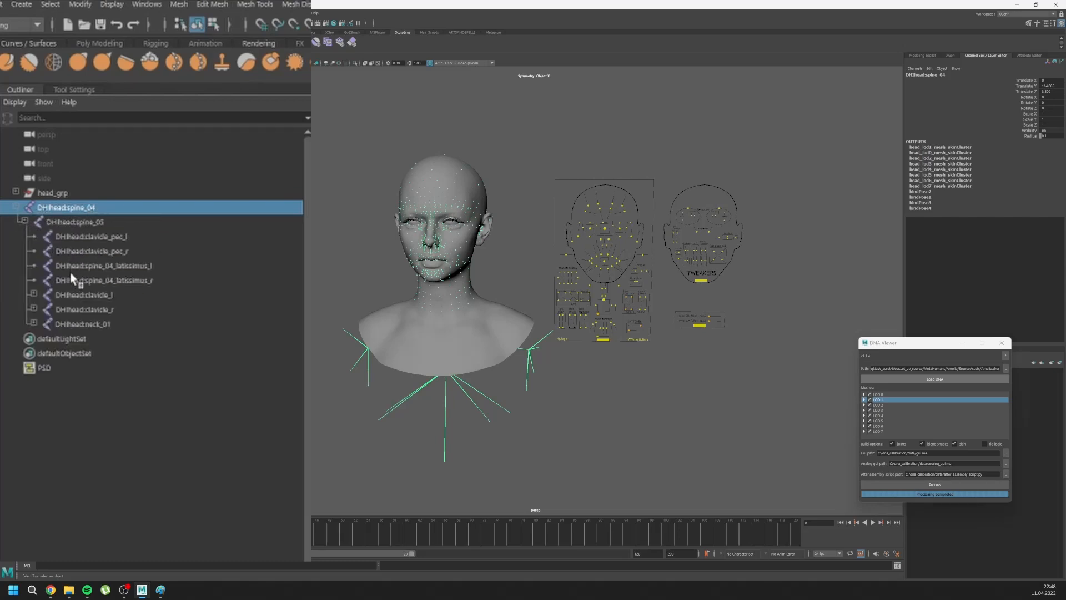
{"action": "left_click", "coordinate": [15, 207]}
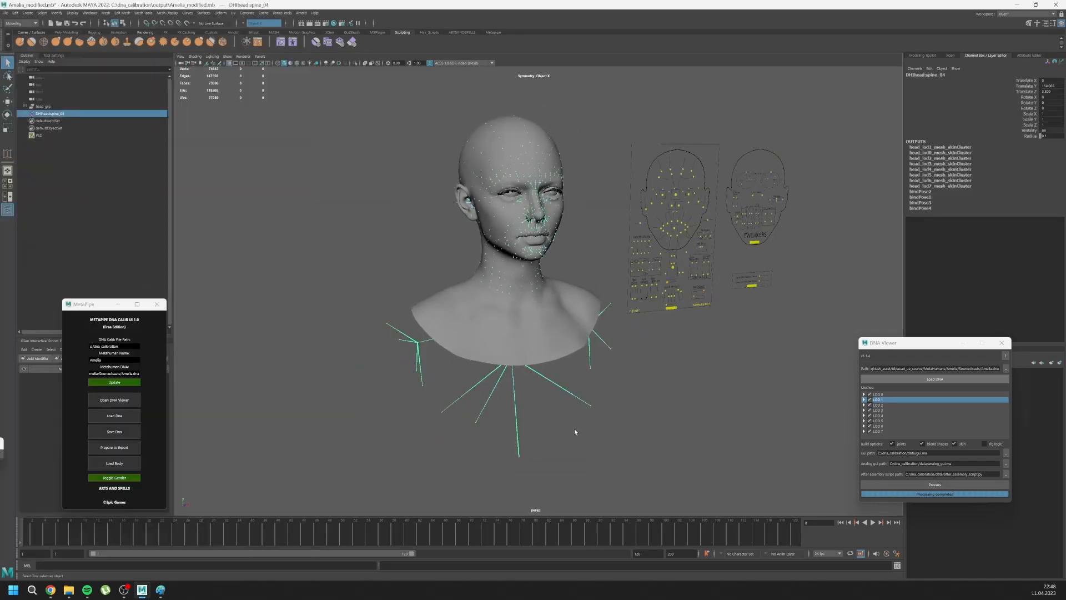
{"action": "left_click_drag", "start_coordinate": [594, 482], "coordinate": [376, 182]}
{"action": "scroll", "coordinate": [489, 310], "scroll_direction": "down", "scroll_amount": 5}
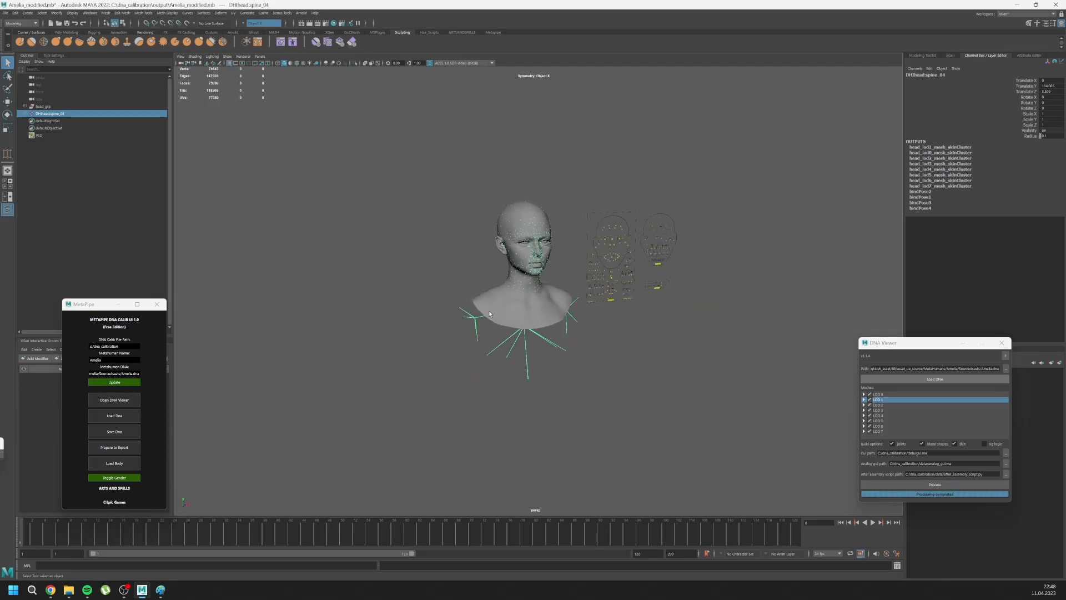
{"action": "scroll", "coordinate": [488, 311], "scroll_direction": "up", "scroll_amount": 5}
{"action": "middle_click_drag", "start_coordinate": [488, 311], "coordinate": [471, 294], "text": "alt"}
{"action": "left_click_drag", "start_coordinate": [470, 293], "coordinate": [459, 322], "text": "alt"}
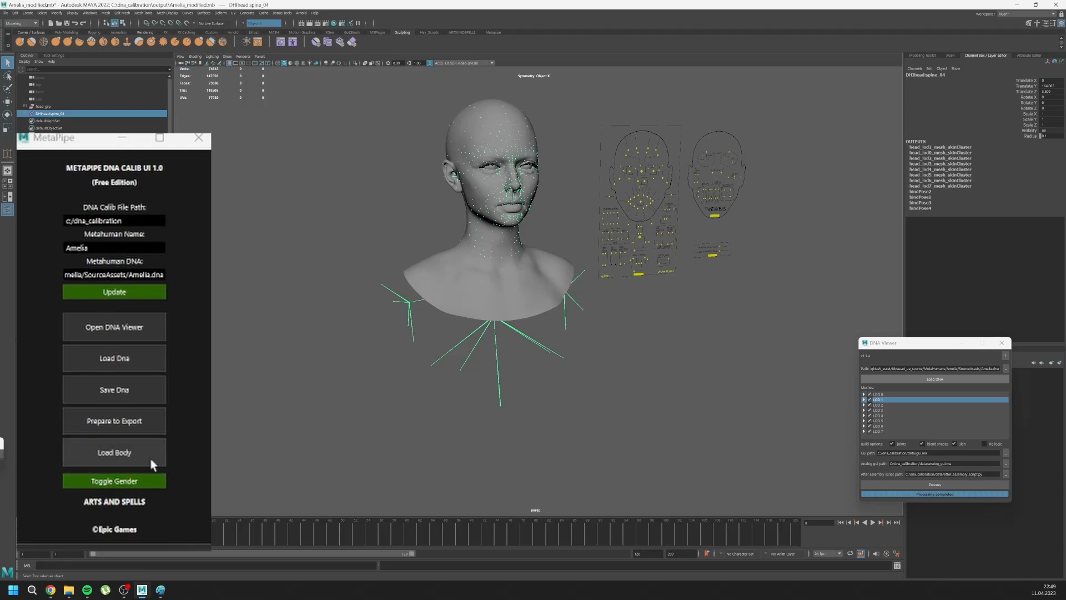
- Toggle the MetaPipe gender preset to Chandra and back to Amelia, and load the matching female body
{"action": "left_click", "coordinate": [85, 481]}
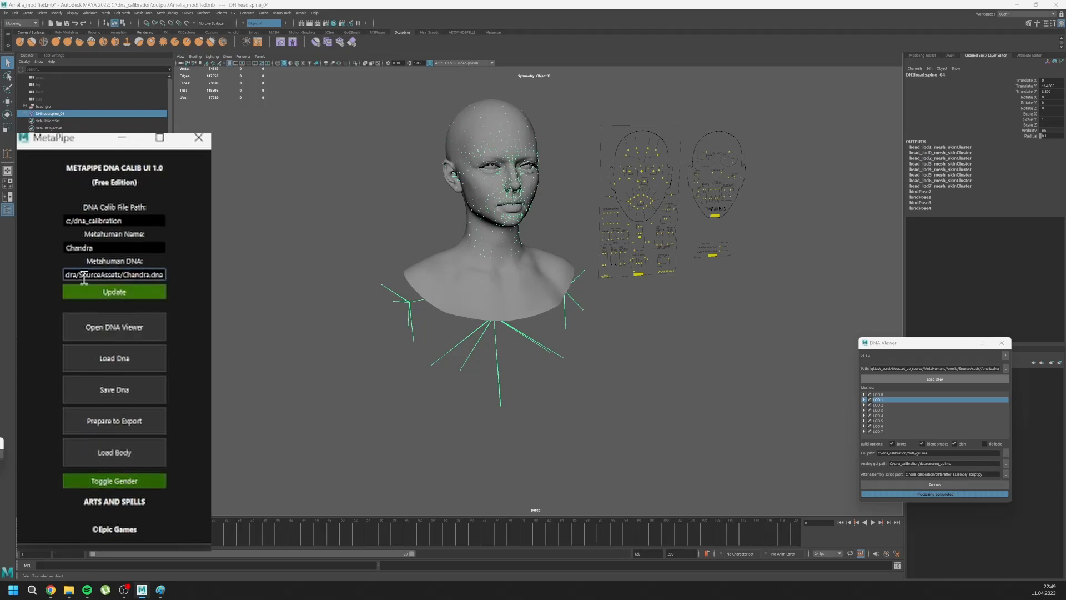
{"action": "left_click", "coordinate": [107, 480]}
{"action": "left_click", "coordinate": [102, 479]}
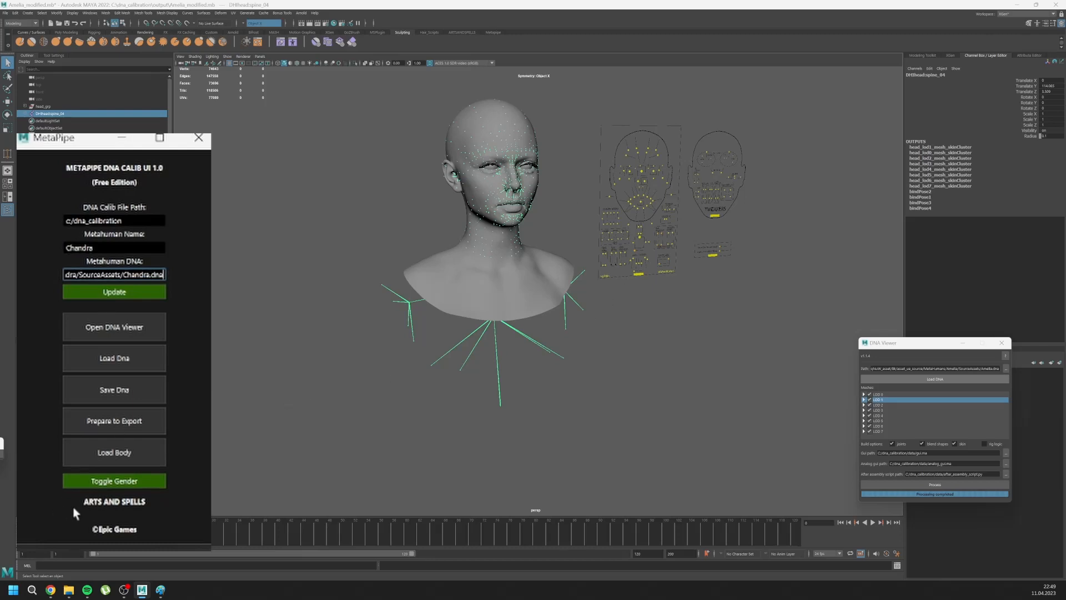
{"action": "left_click", "coordinate": [143, 482]}
{"action": "left_click", "coordinate": [104, 448]}
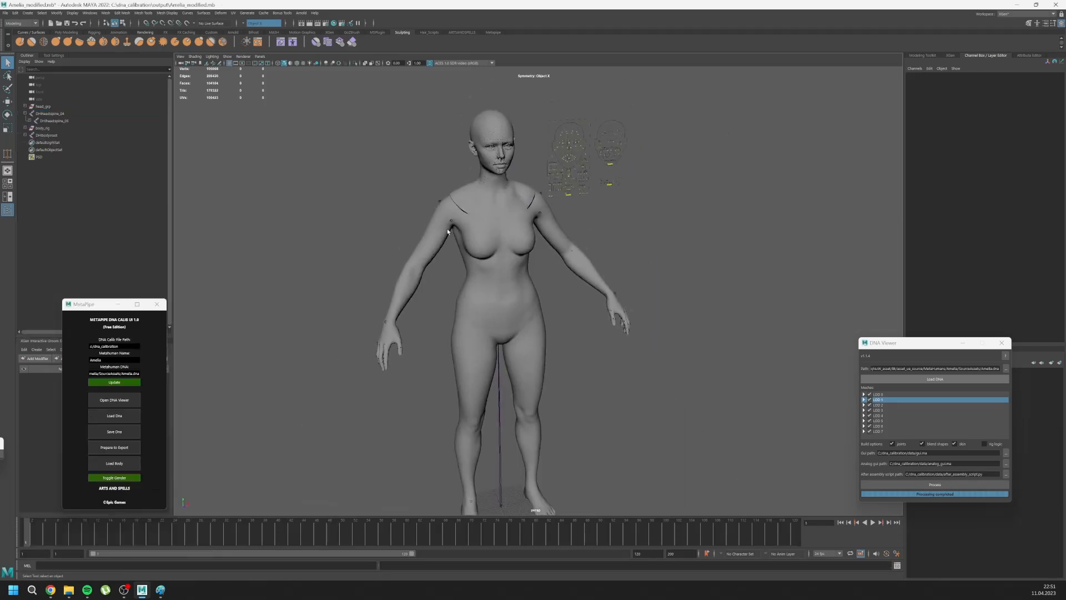
- Select the loaded body mesh and examine it from different angles
{"action": "left_click_drag", "start_coordinate": [447, 231], "coordinate": [444, 289], "text": "alt"}
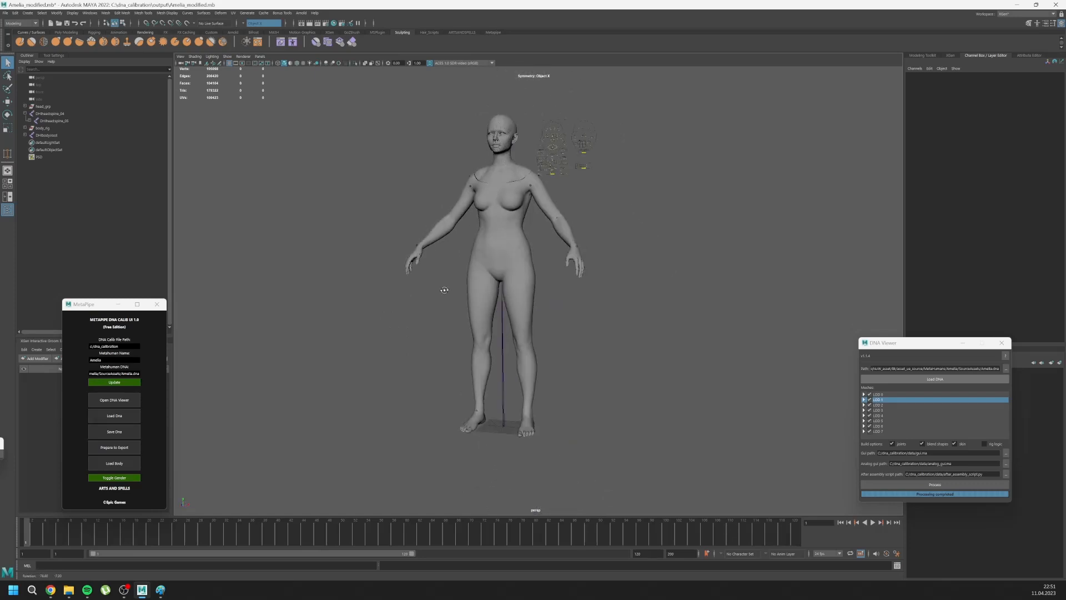
{"action": "scroll", "coordinate": [451, 256], "scroll_direction": "up", "scroll_amount": 5}
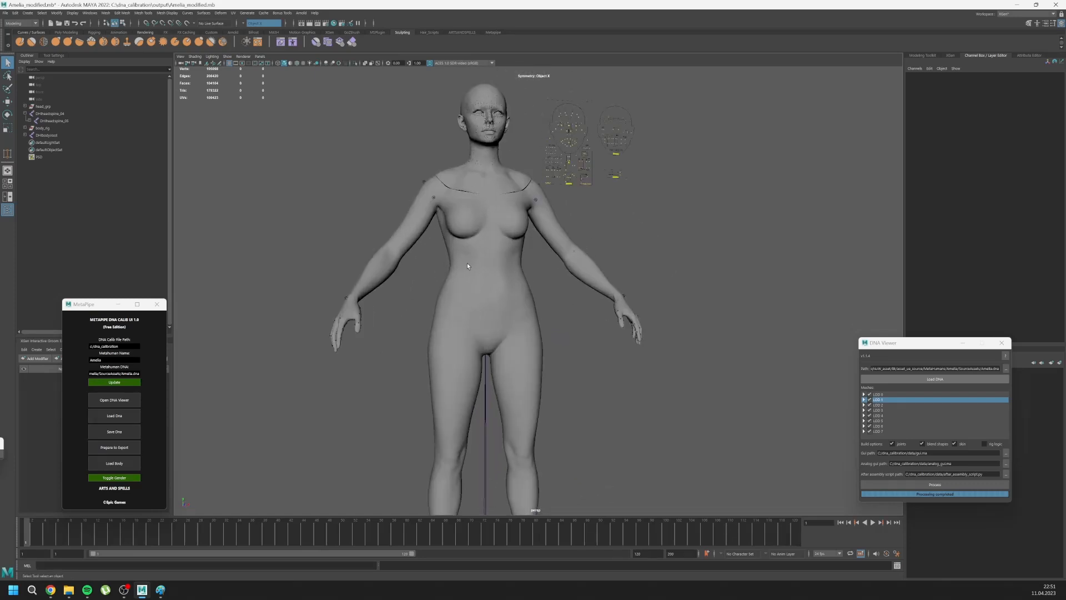
{"action": "left_click", "coordinate": [438, 322]}
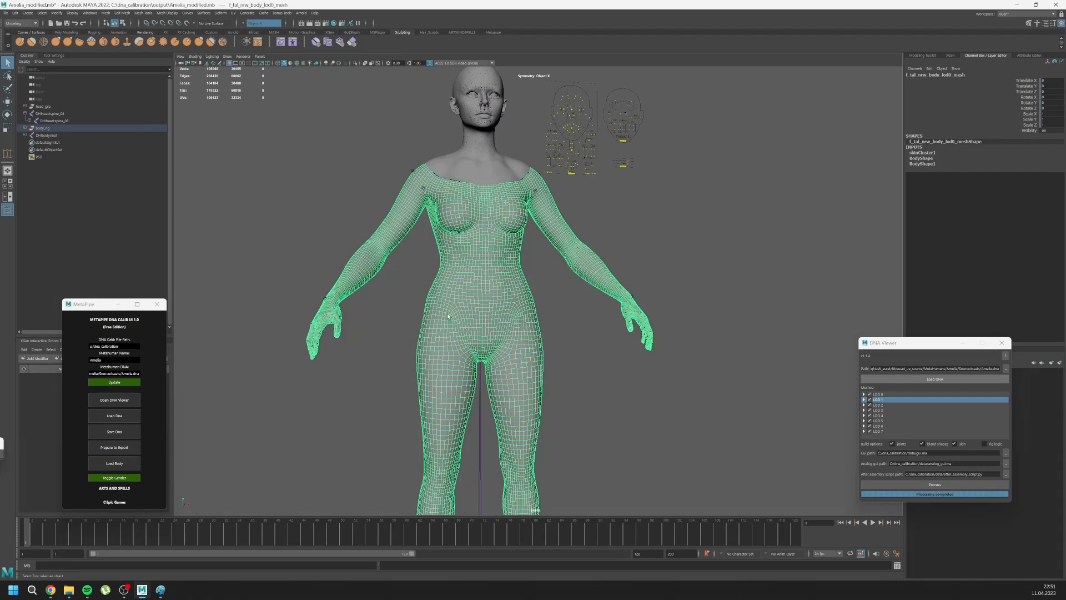
{"action": "scroll", "coordinate": [462, 285], "scroll_direction": "down", "scroll_amount": 4}
{"action": "left_click_drag", "start_coordinate": [462, 284], "coordinate": [479, 302], "text": "alt"}
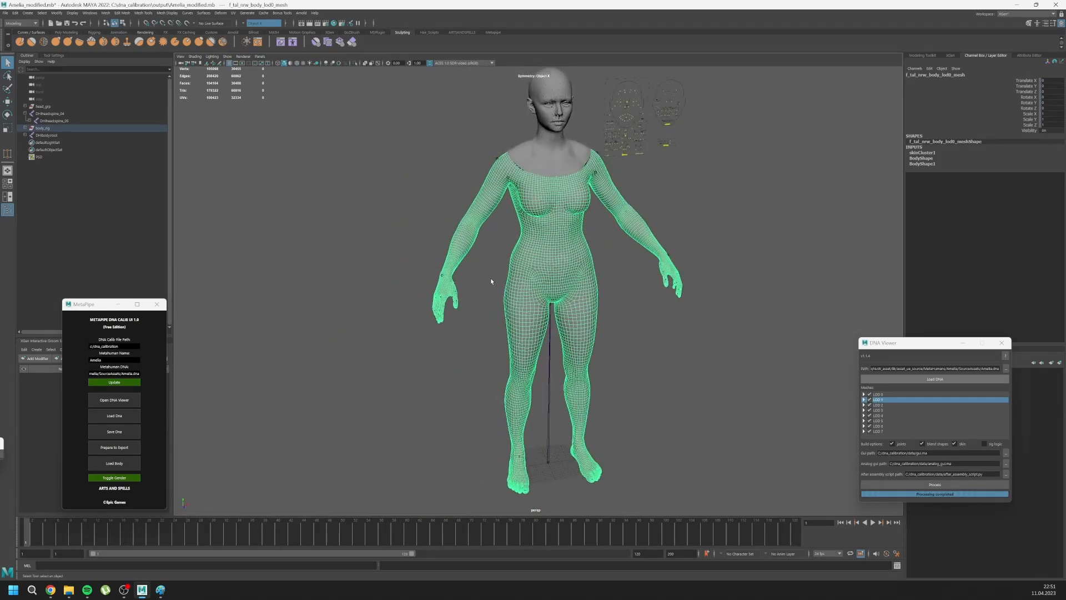
{"action": "middle_click_drag", "start_coordinate": [292, 243], "coordinate": [253, 259], "text": "alt"}
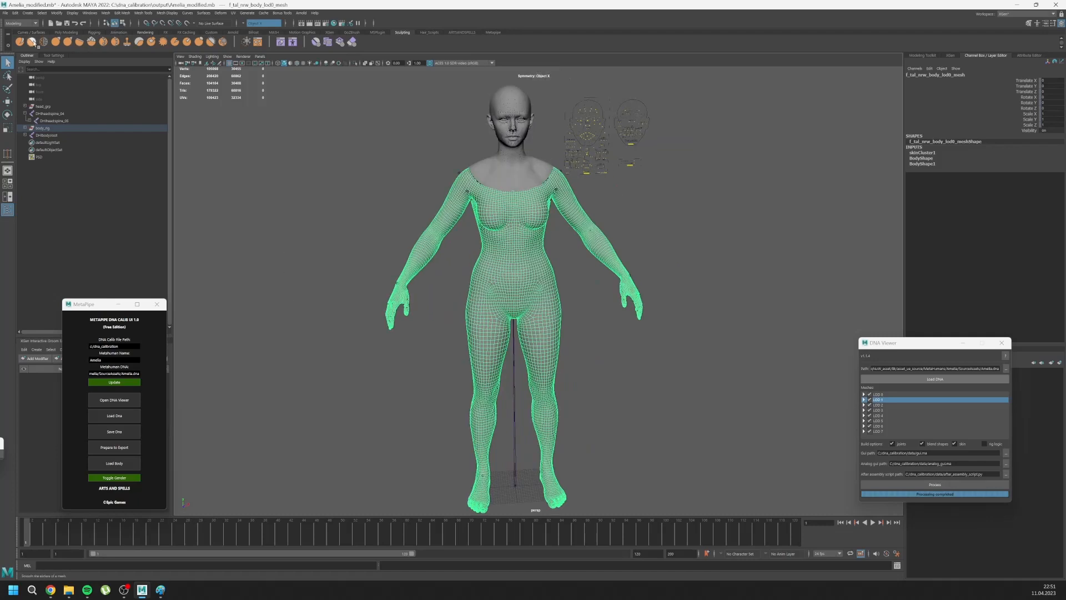
- Import Body.obj and compare its surface with the loaded MetaHuman body mesh
{"action": "left_click", "coordinate": [5, 13]}
{"action": "left_click", "coordinate": [34, 95]}
{"action": "double_click", "coordinate": [127, 219]}
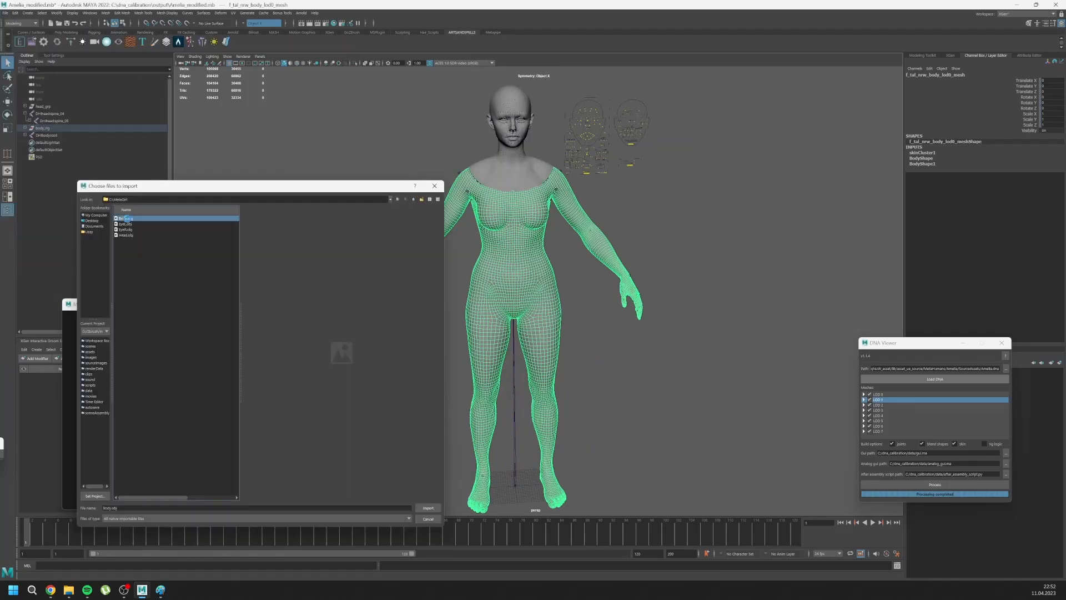
{"action": "scroll", "coordinate": [468, 288], "scroll_direction": "up", "scroll_amount": 3}
{"action": "left_click", "coordinate": [464, 293]}
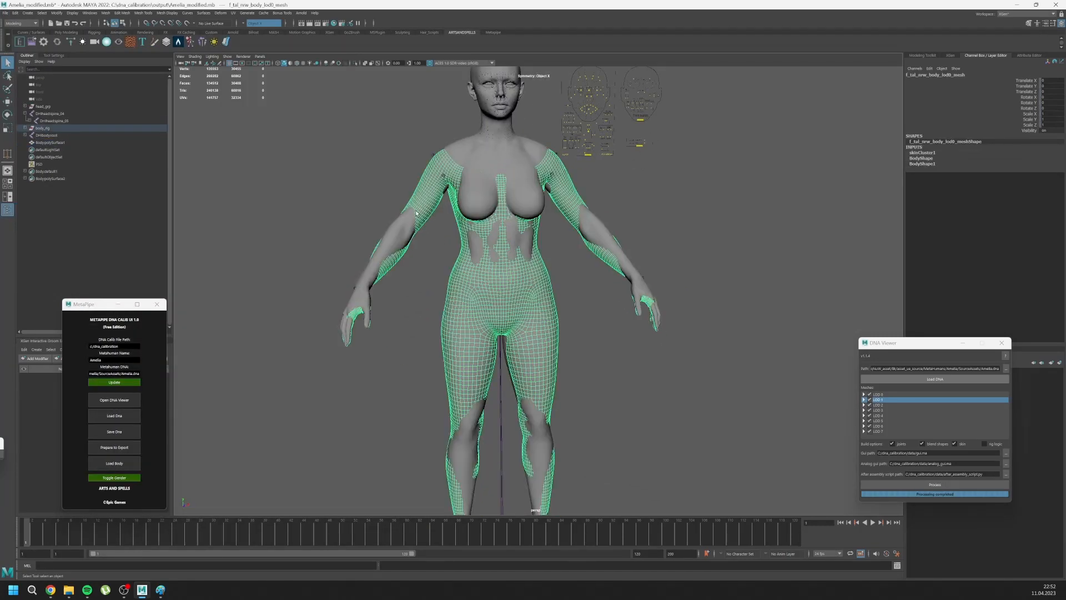
{"action": "left_click", "coordinate": [472, 191]}
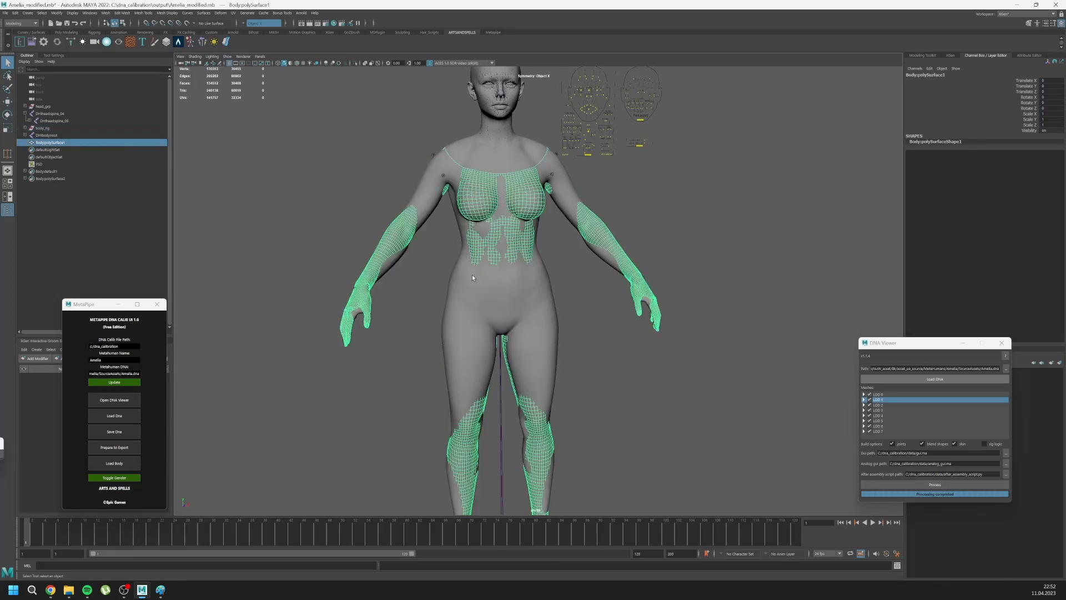
{"action": "left_click_drag", "start_coordinate": [472, 278], "coordinate": [495, 290], "text": "alt"}
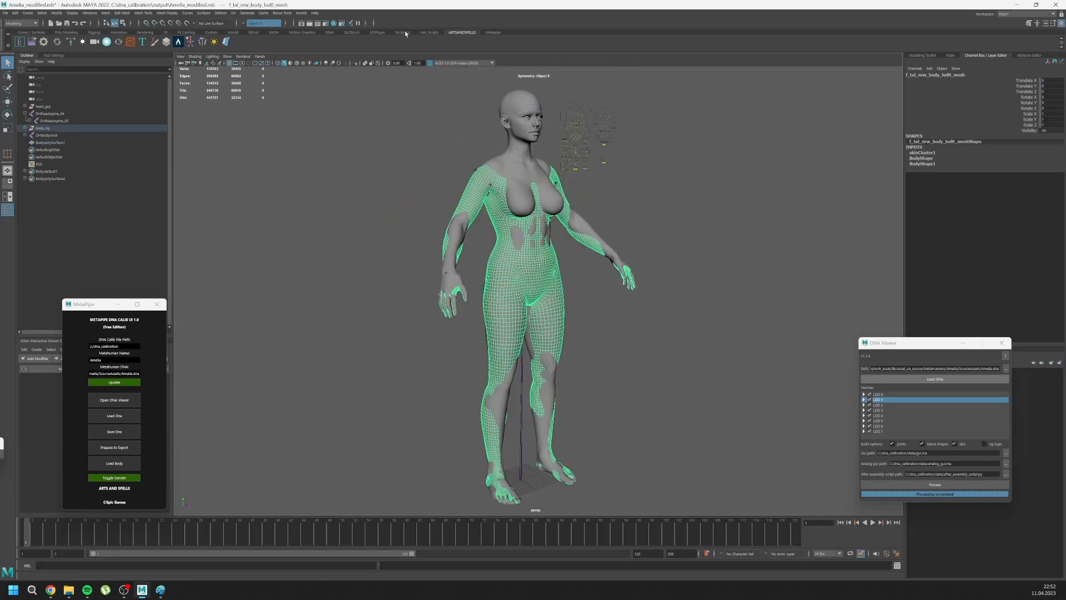
- Replace the rigged body mesh's BodyShape and BodyShape1 deformers with a new blend shape in the Shape Editor
{"action": "left_click", "coordinate": [404, 33]}
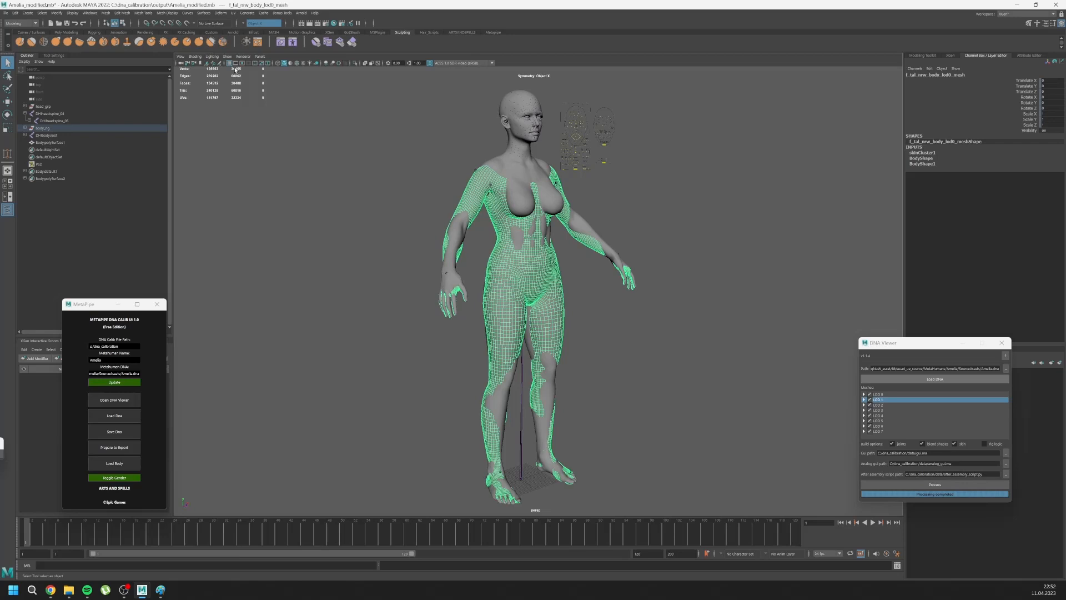
{"action": "left_click", "coordinate": [280, 43]}
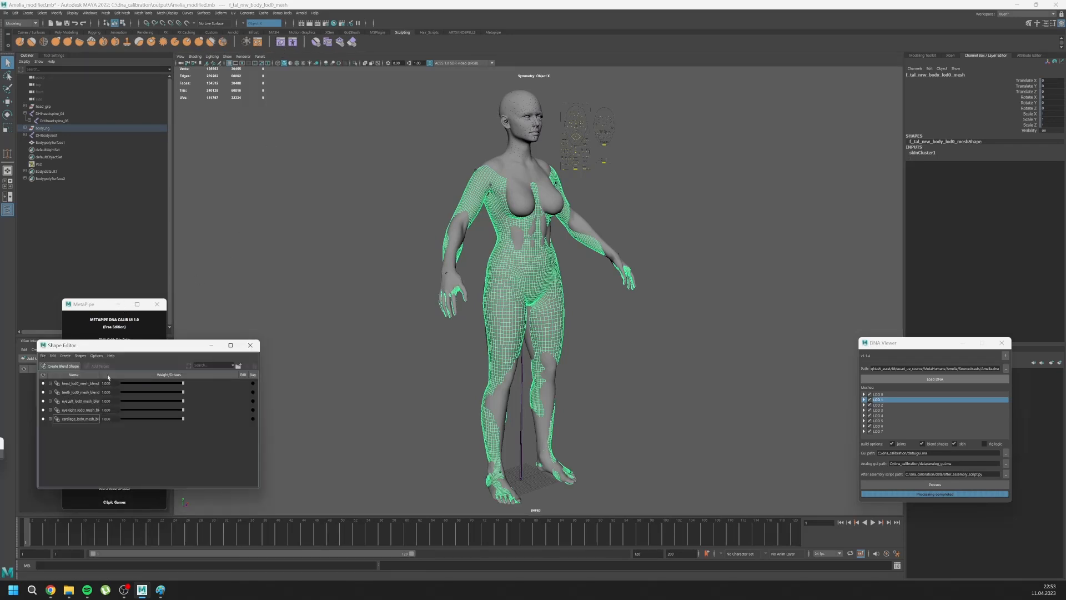
{"action": "left_click", "coordinate": [62, 366]}
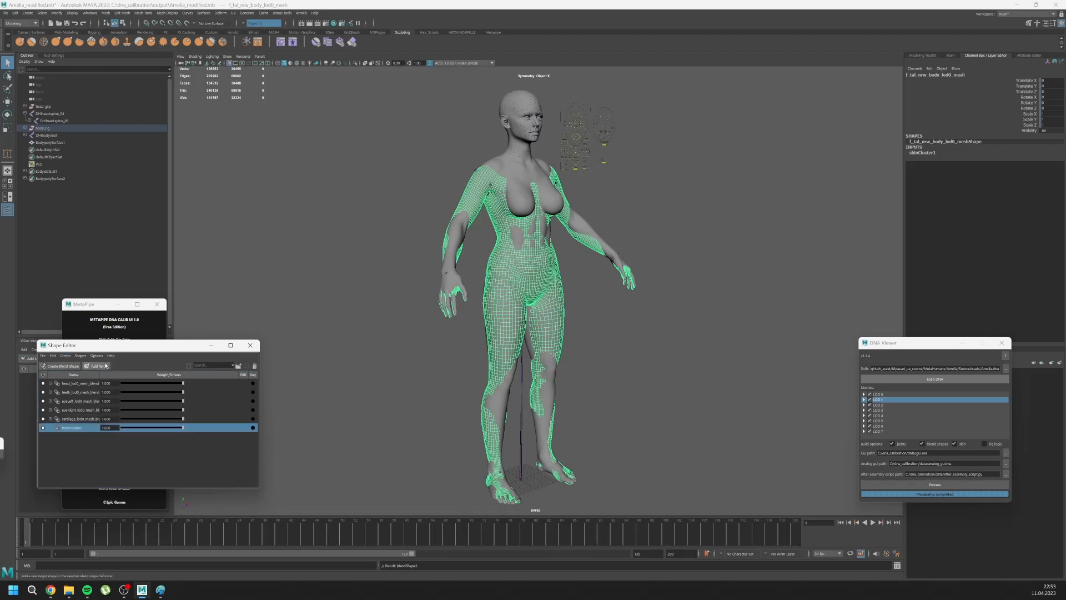
- Add the imported Body:polySurface1 mesh as a target of the new blend shape and set its weight to 1
{"action": "left_click", "coordinate": [525, 200]}
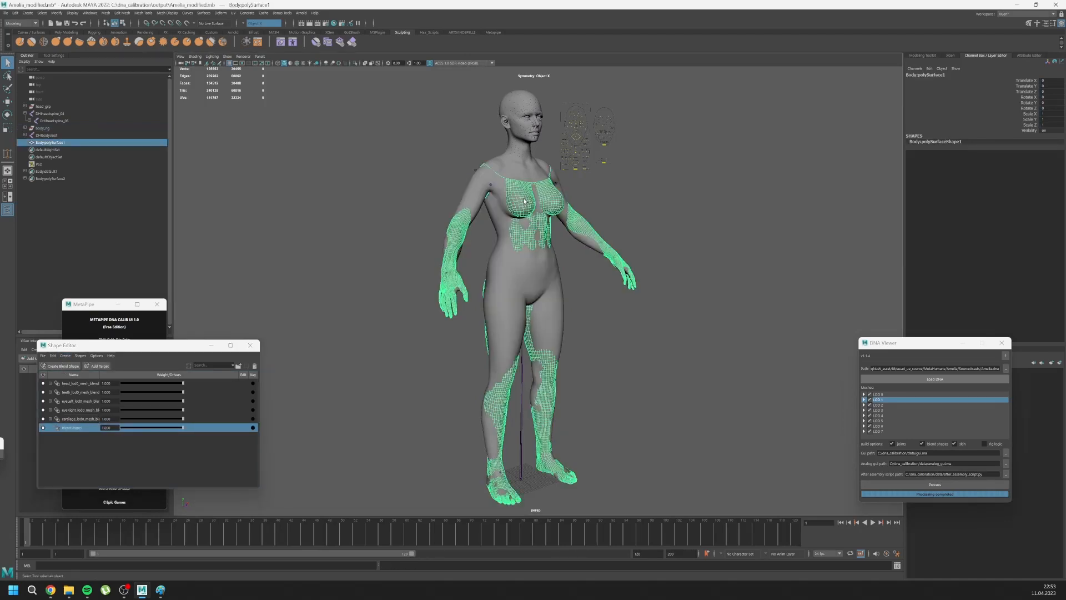
{"action": "right_click", "coordinate": [82, 428]}
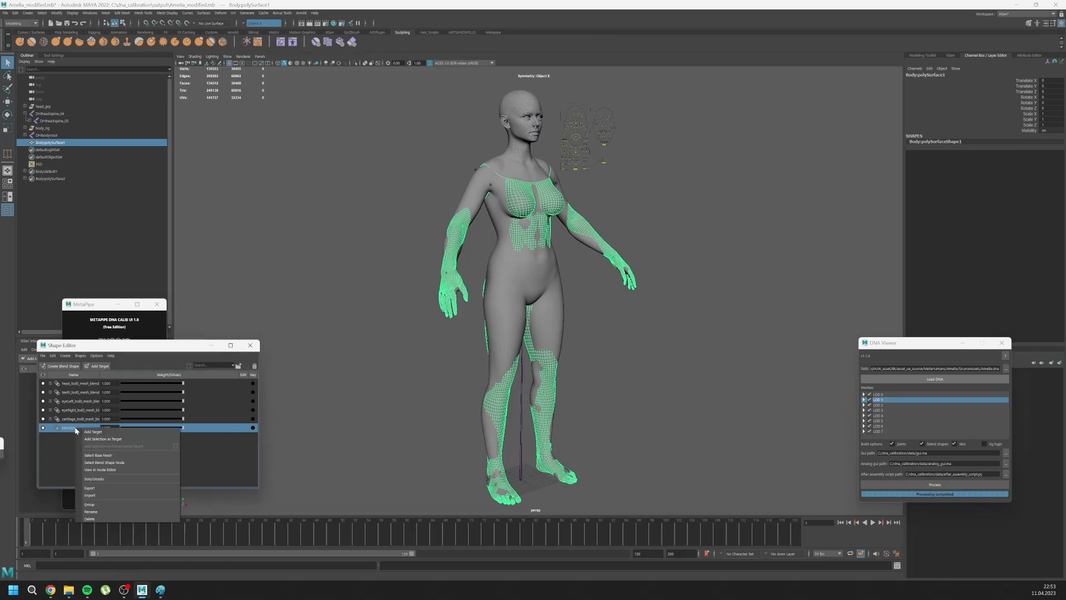
{"action": "left_click", "coordinate": [102, 439]}
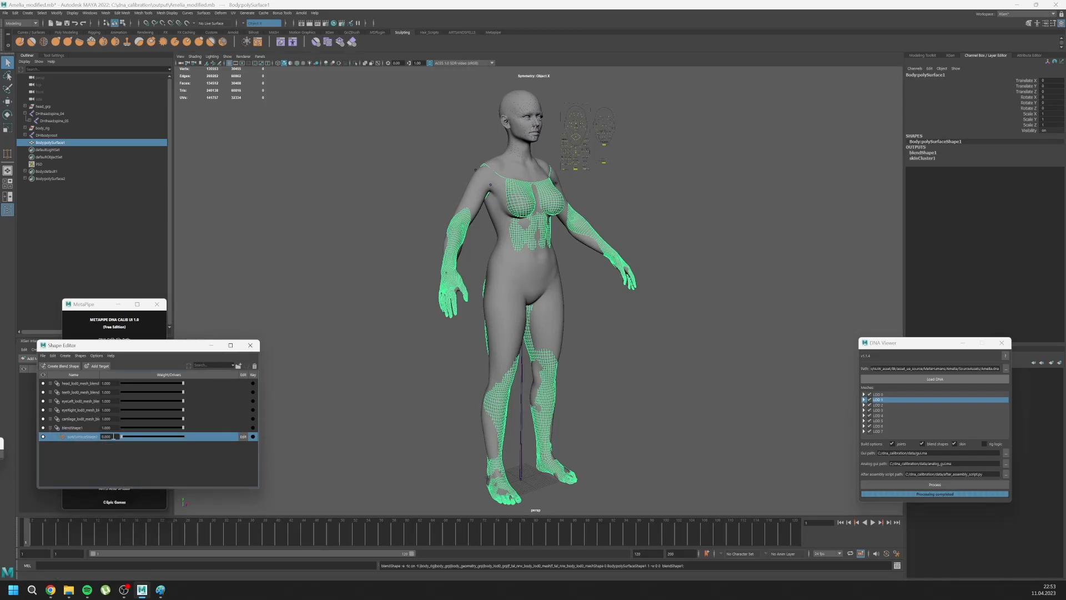
{"action": "left_click_drag", "start_coordinate": [124, 437], "coordinate": [249, 436]}
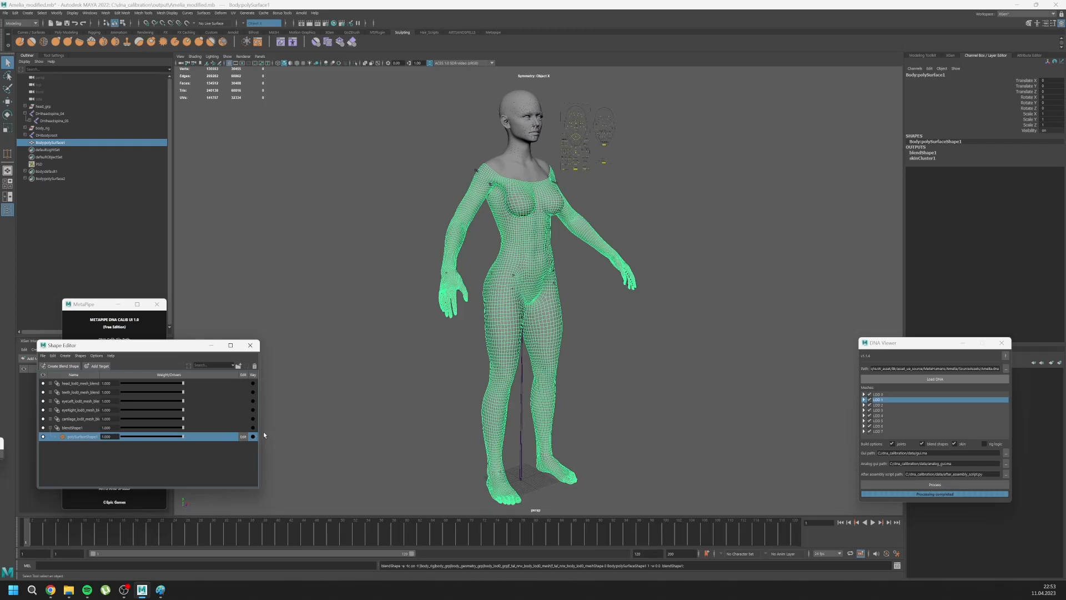
{"action": "right_click_drag", "start_coordinate": [305, 389], "coordinate": [449, 184], "text": "alt"}
{"action": "middle_click_drag", "start_coordinate": [448, 183], "coordinate": [476, 334], "text": "alt"}
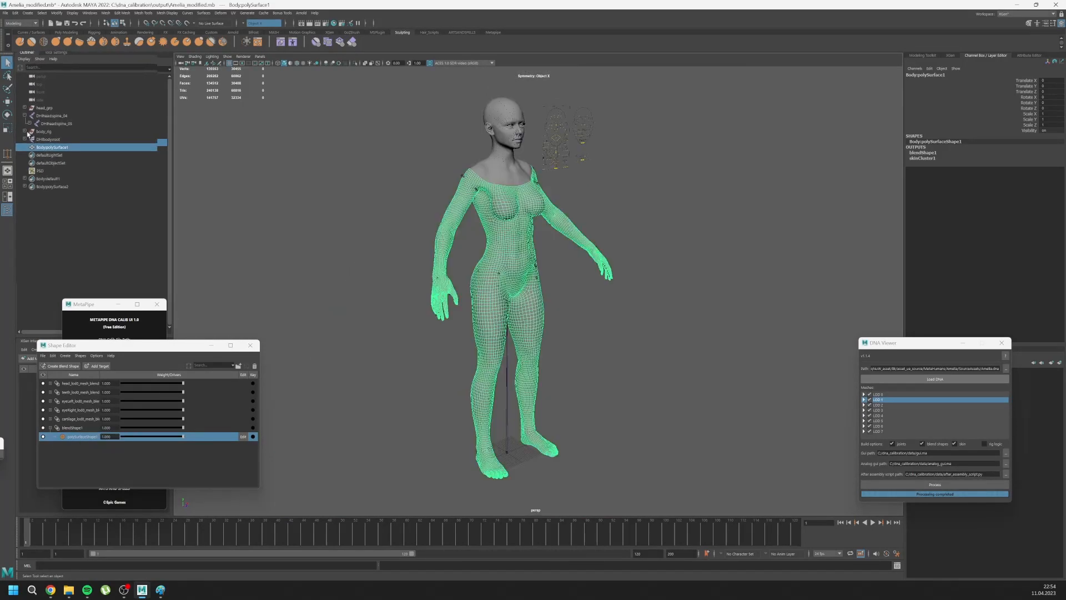
- Delete body_lod1_grp, body_lod2_grp and body_lod3_grp from body_geometry_grp in the body rig
{"action": "left_click", "coordinate": [25, 128]}
{"action": "left_click", "coordinate": [29, 135]}
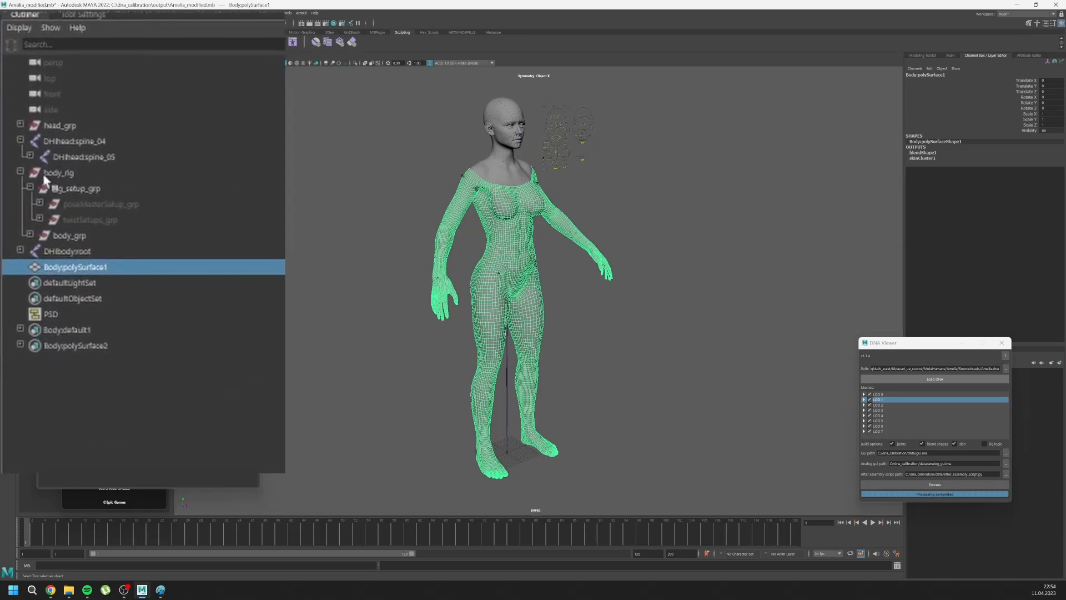
{"action": "left_click", "coordinate": [30, 175]}
{"action": "left_click", "coordinate": [28, 207]}
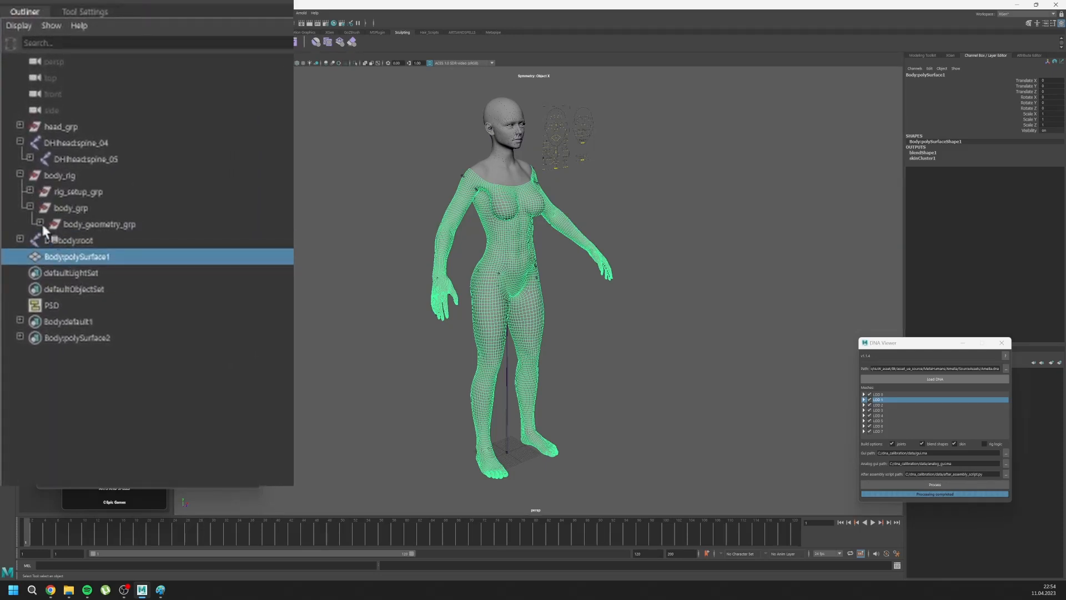
{"action": "left_click", "coordinate": [40, 222]}
{"action": "left_click", "coordinate": [105, 255]}
{"action": "left_click", "coordinate": [105, 289], "text": "shift"}
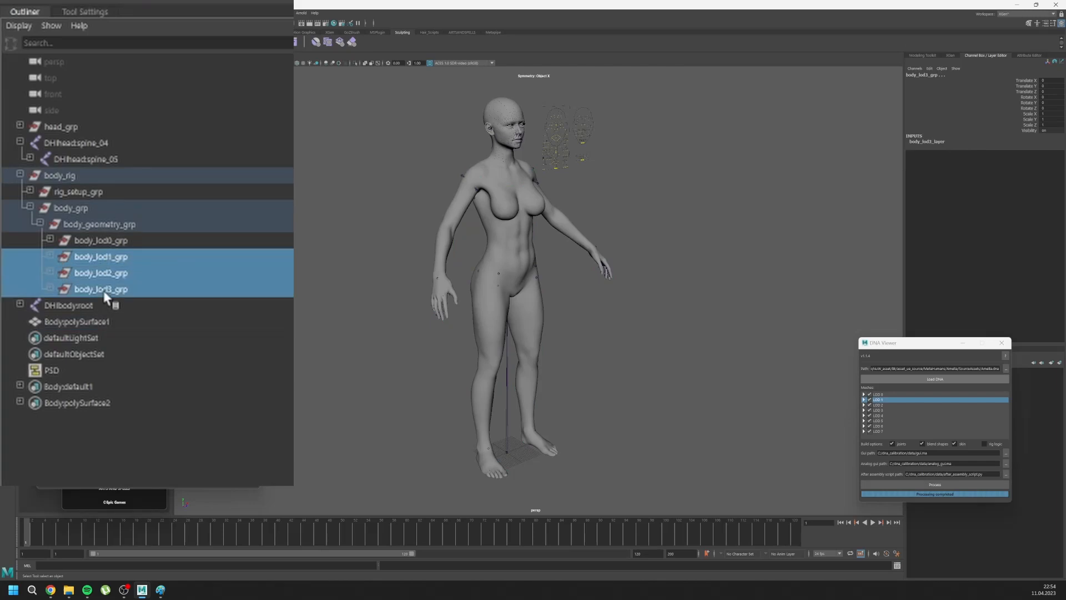
{"action": "key", "text": "Delete"}
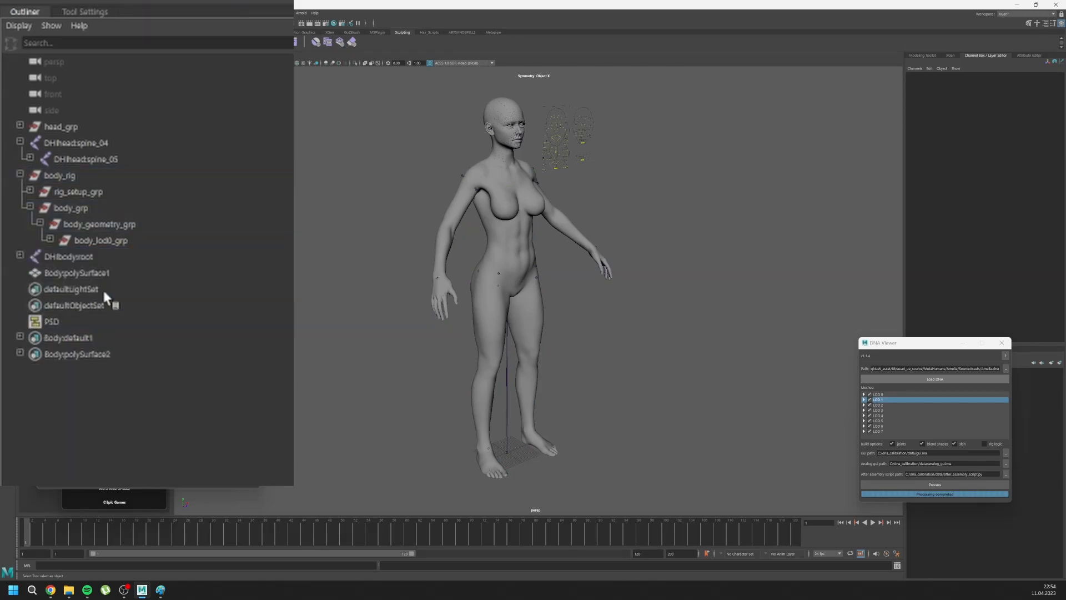
- Show f_tal_nrw_combined_lod0_mesh in body_lod0_grp to check it, then delete that combined mesh
{"action": "left_click", "coordinate": [51, 238]}
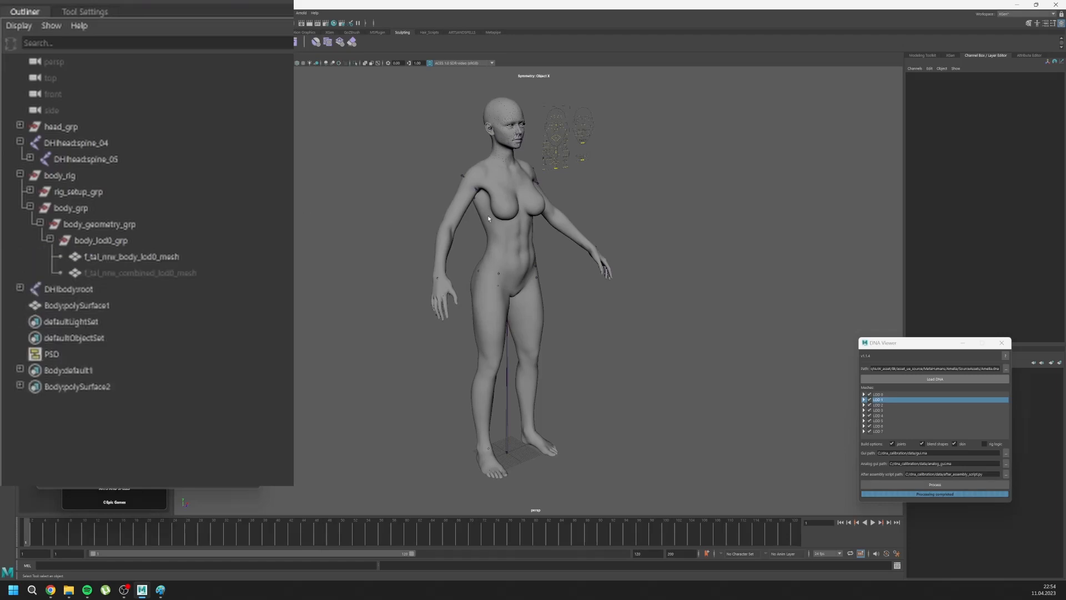
{"action": "left_click", "coordinate": [118, 274]}
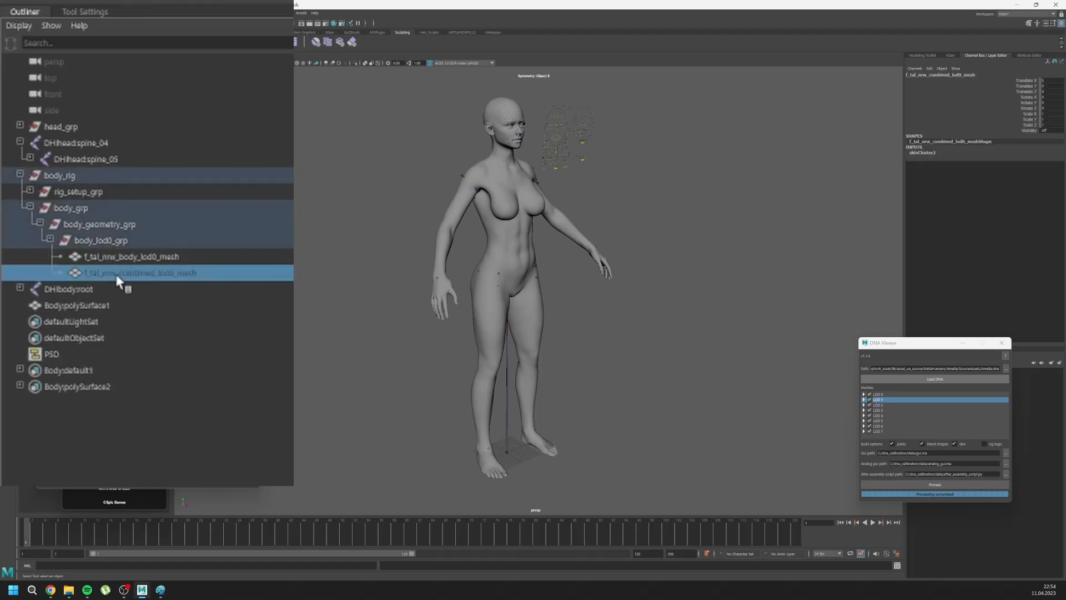
{"action": "key", "text": "shift+h"}
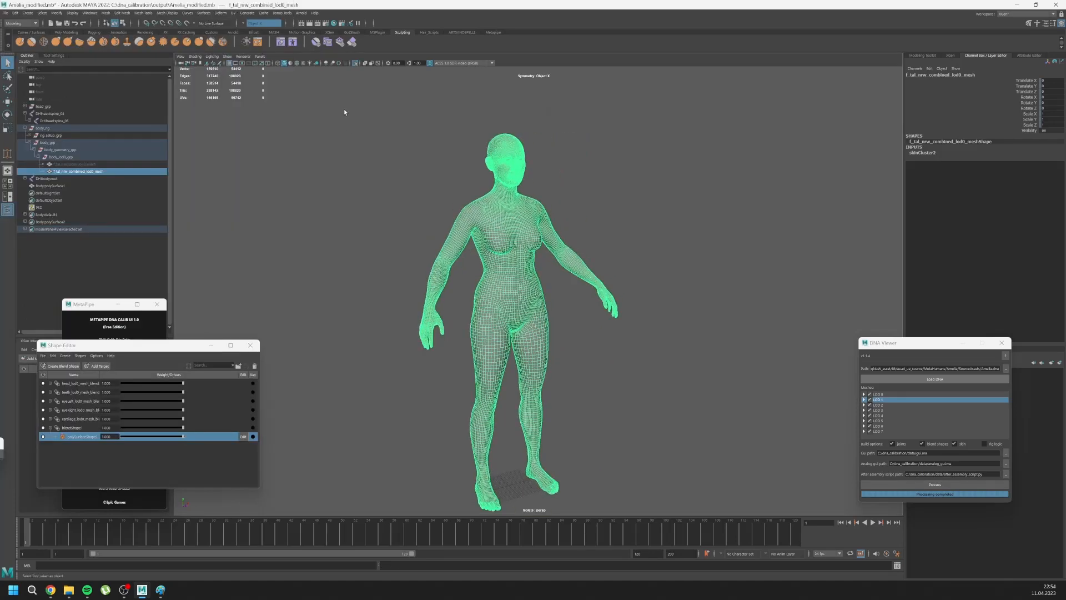
{"action": "left_click", "coordinate": [357, 63]}
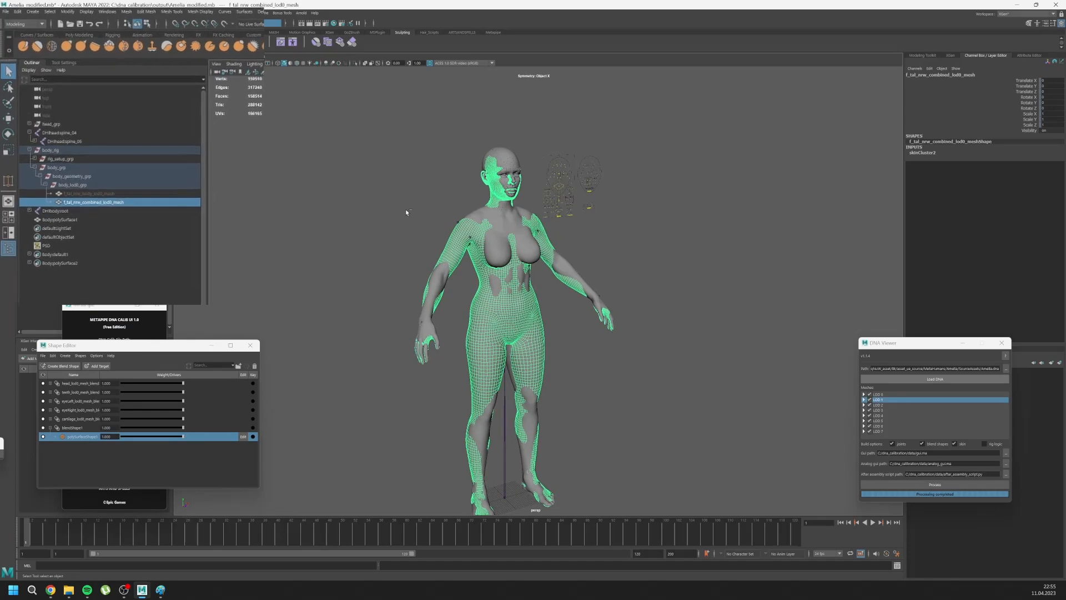
{"action": "key", "text": "ctrl+h"}
{"action": "left_click", "coordinate": [129, 253]}
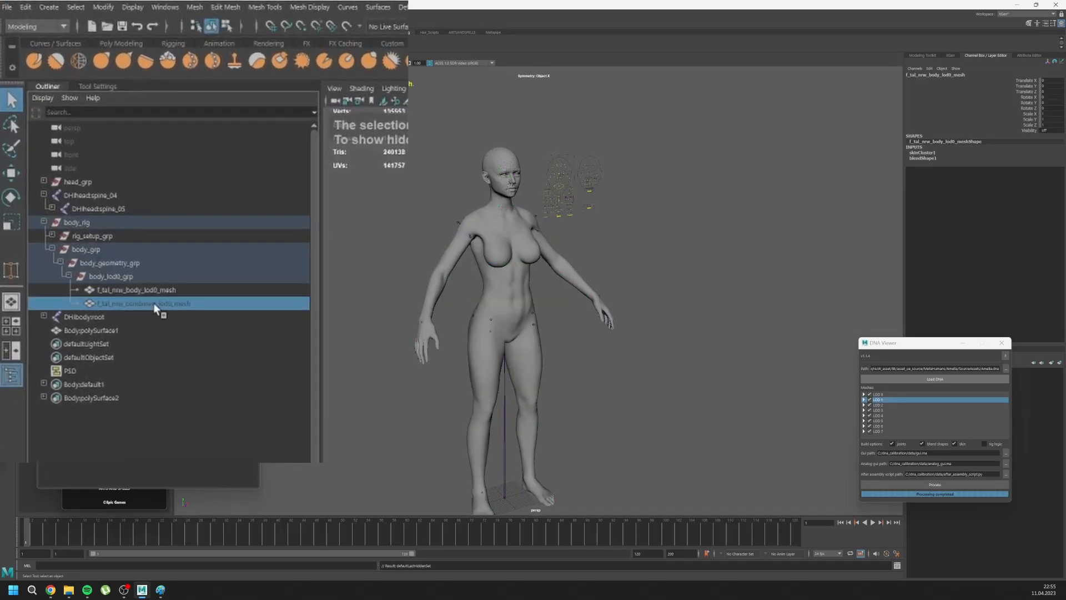
{"action": "key", "text": "shift+h"}
{"action": "key", "text": "Delete"}
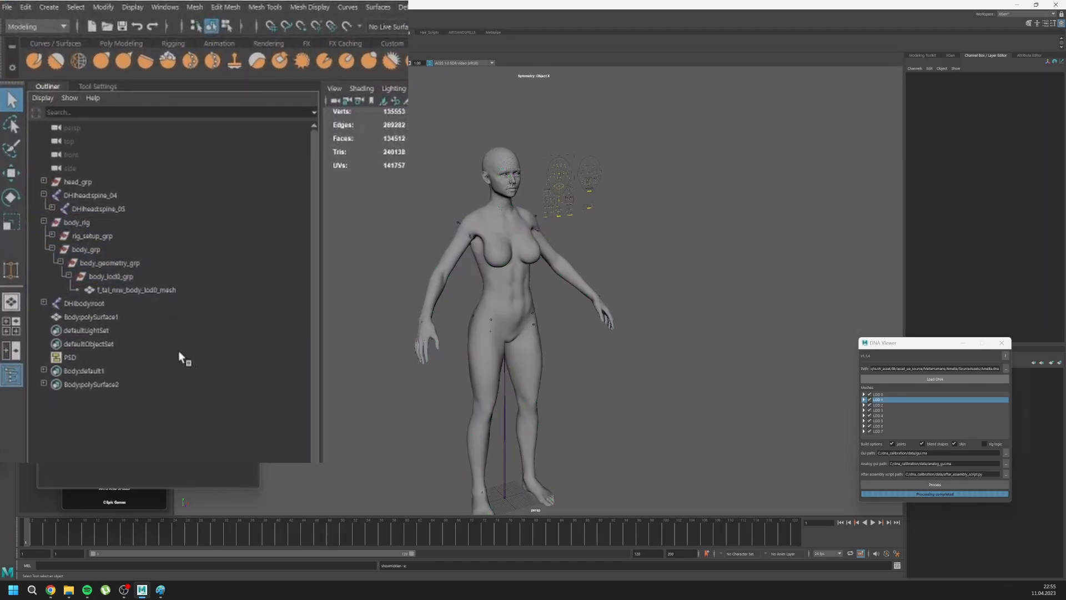
- Bind the Body:polySurface1 mesh to the DHIbody:root joint hierarchy with Bind Skin
{"action": "left_click", "coordinate": [128, 290]}
{"action": "scroll", "coordinate": [483, 245], "scroll_direction": "up", "scroll_amount": 4}
{"action": "middle_click_drag", "start_coordinate": [411, 261], "coordinate": [483, 244], "text": "alt"}
{"action": "left_click", "coordinate": [91, 318]}
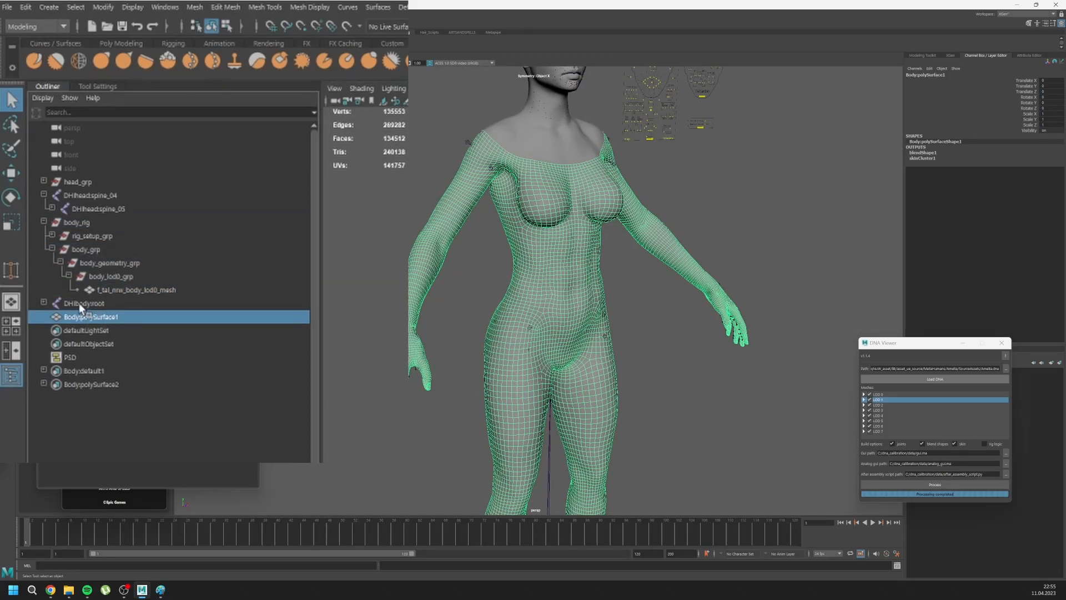
{"action": "left_click", "coordinate": [79, 303], "text": "ctrl"}
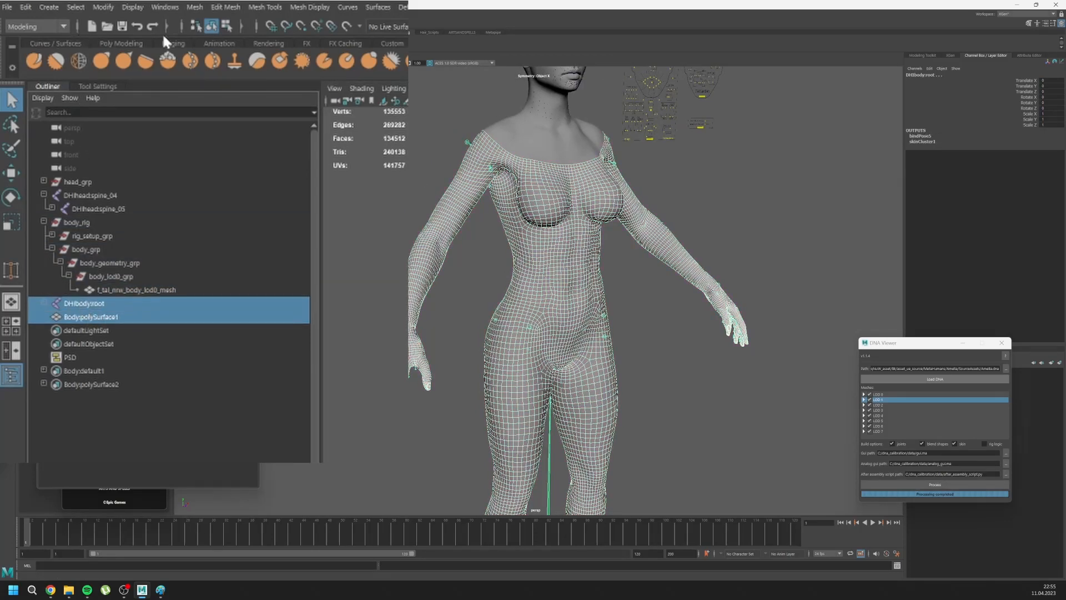
{"action": "left_click", "coordinate": [51, 26]}
{"action": "left_click", "coordinate": [31, 49]}
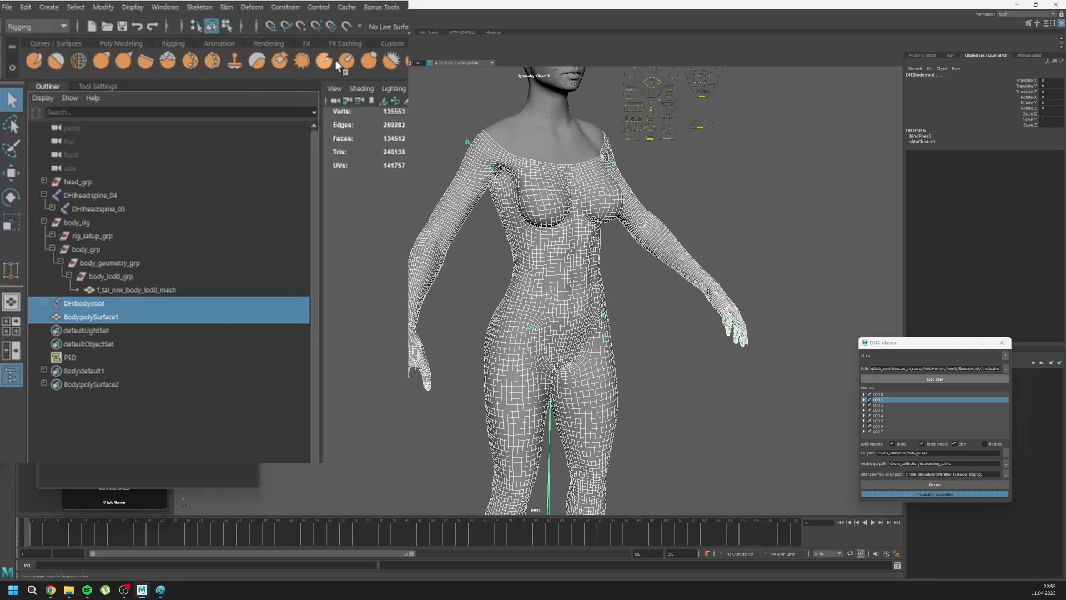
{"action": "left_click", "coordinate": [172, 43]}
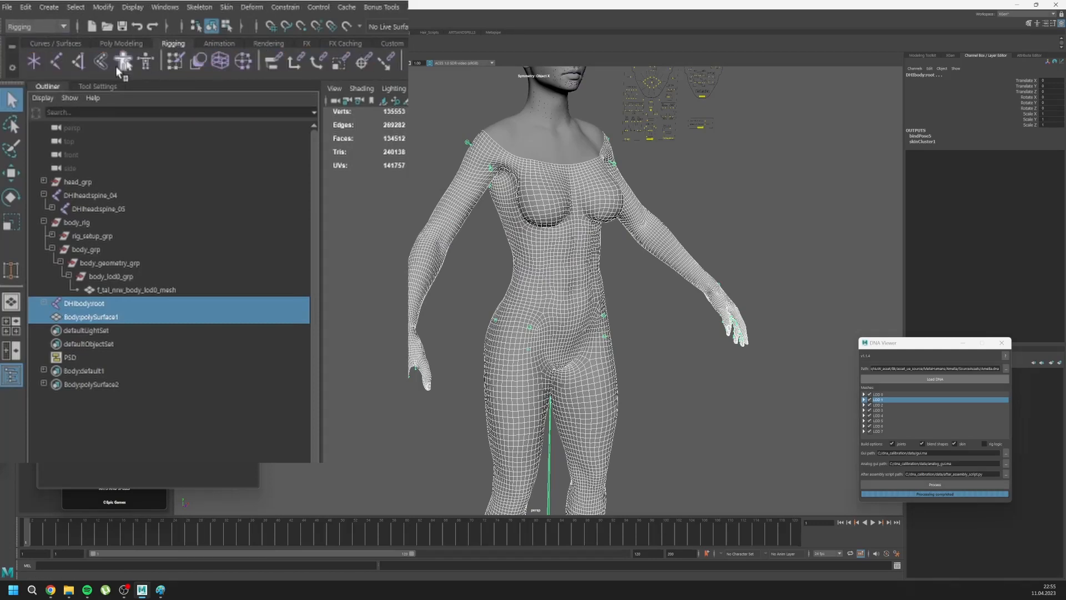
{"action": "left_click", "coordinate": [100, 63]}
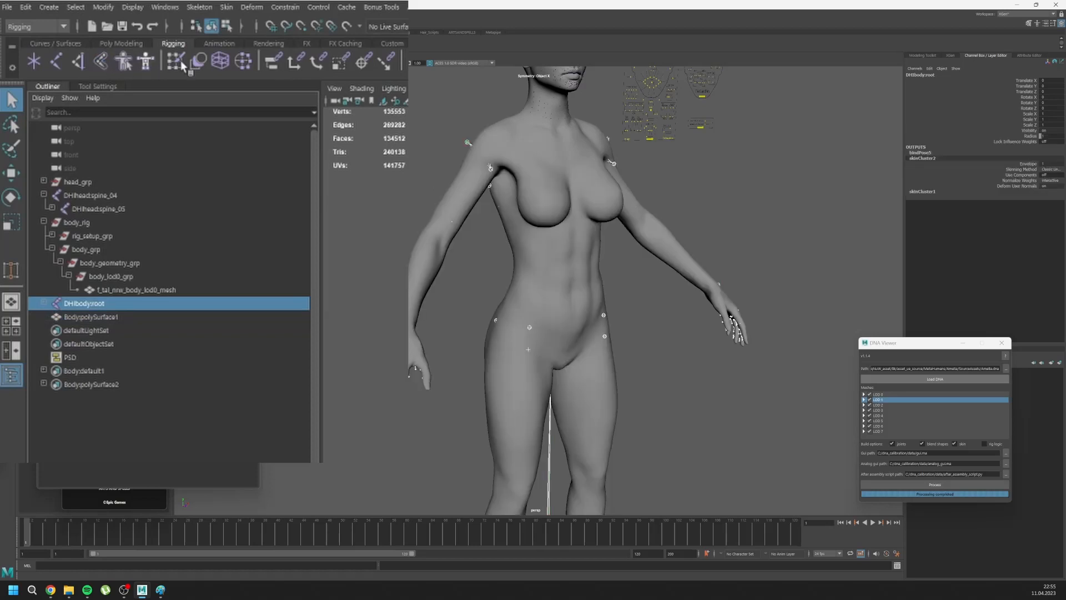
- Copy the skin weights from f_tal_nrw_body_lod0_mesh to Body:polySurface1
{"action": "left_click", "coordinate": [228, 8]}
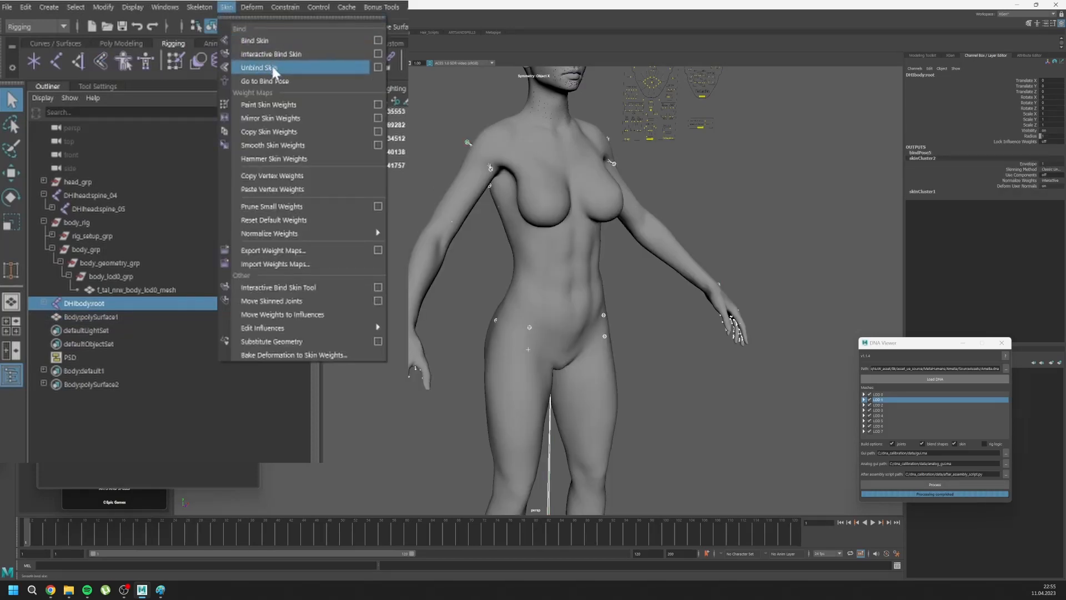
{"action": "left_click", "coordinate": [533, 222]}
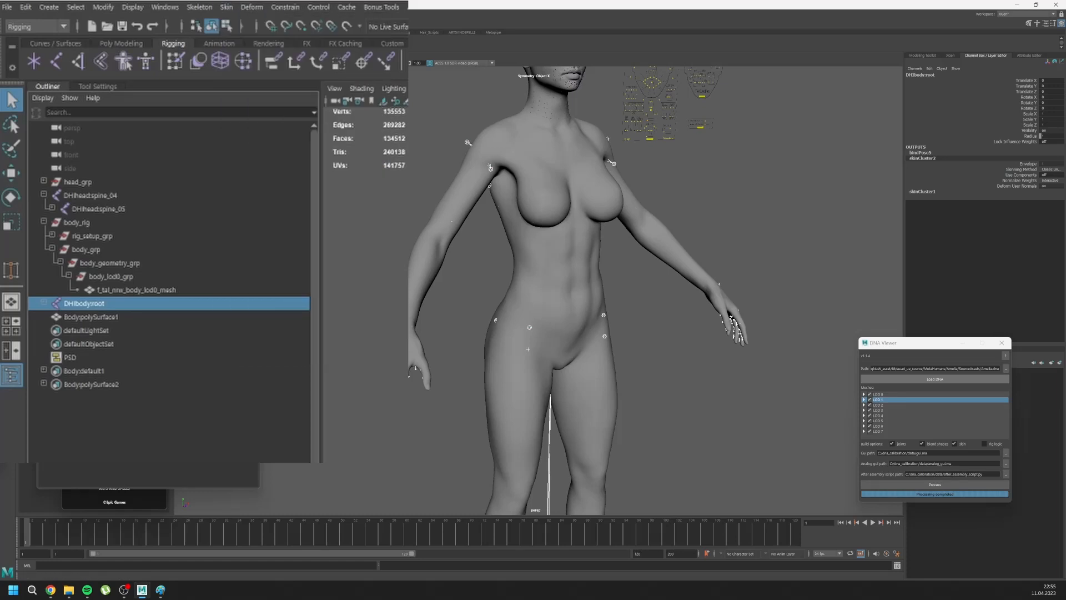
{"action": "left_click", "coordinate": [123, 290]}
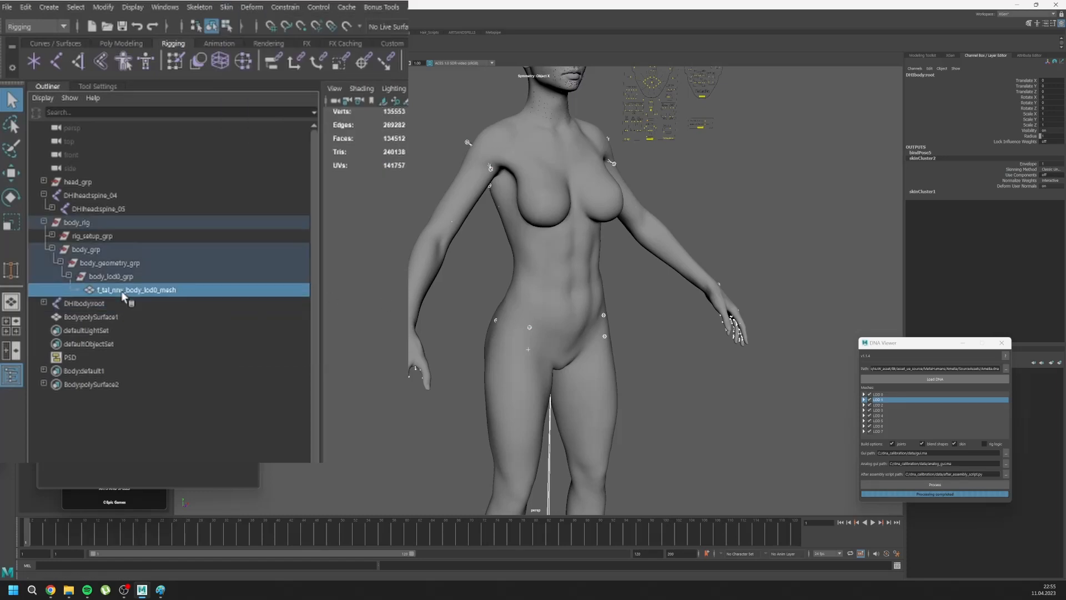
{"action": "left_click", "coordinate": [104, 318], "text": "ctrl"}
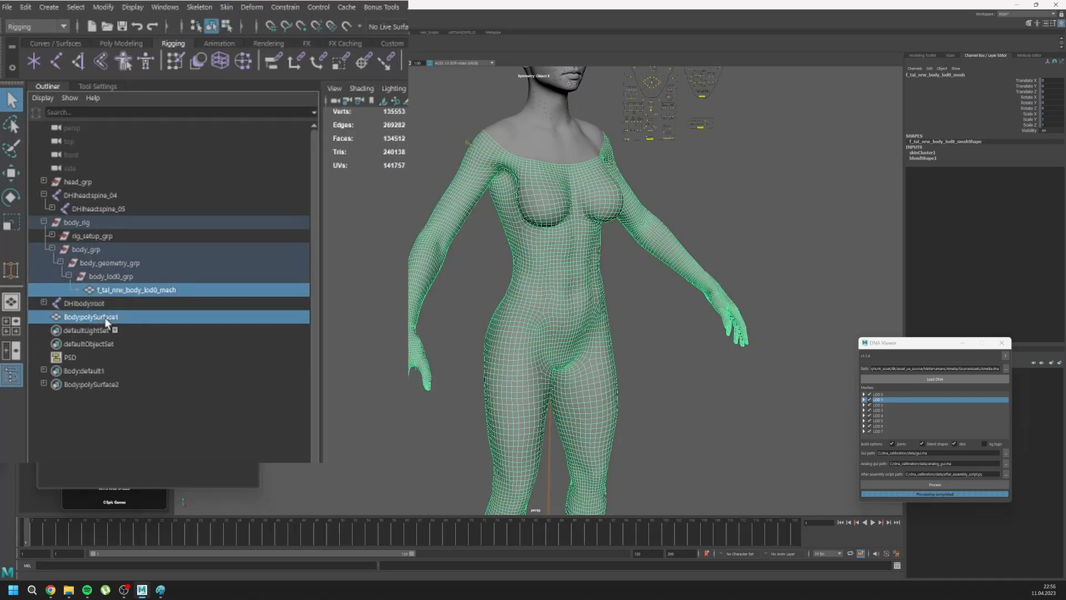
{"action": "left_click", "coordinate": [225, 7]}
{"action": "left_click", "coordinate": [262, 132]}
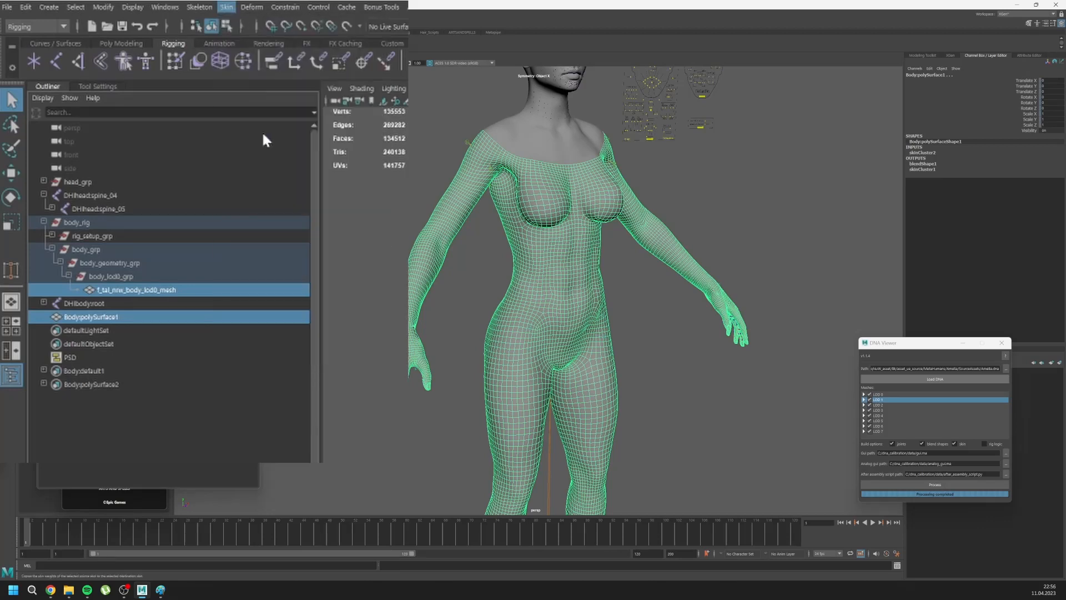
- Delete f_tal_nrw_body_lod0_mesh and parent Body:polySurface1 under body_lod0_grp in its place
{"action": "left_click", "coordinate": [120, 290]}
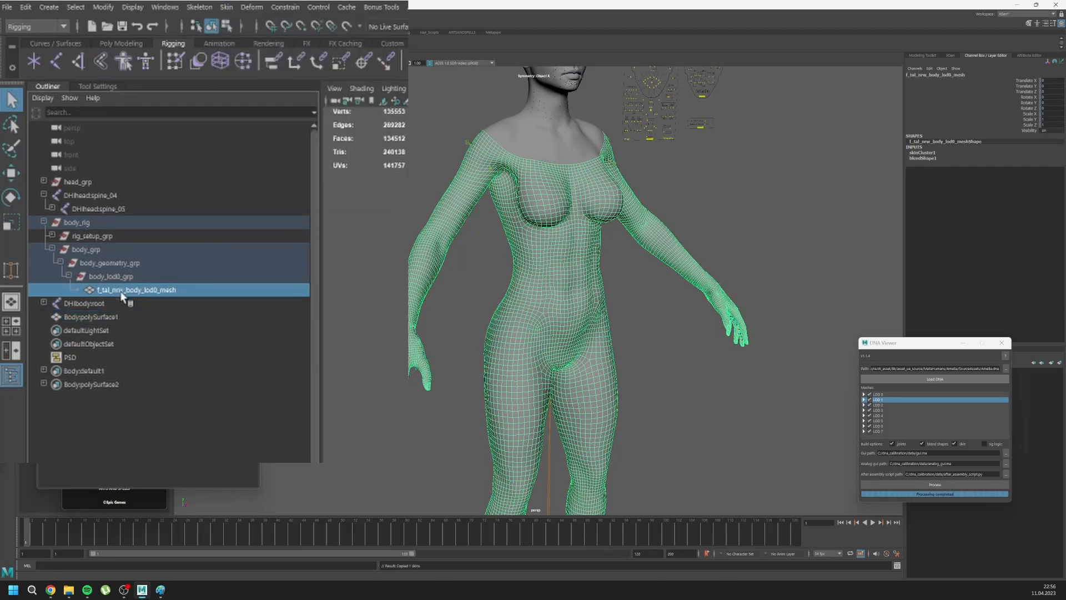
{"action": "key", "text": "Delete"}
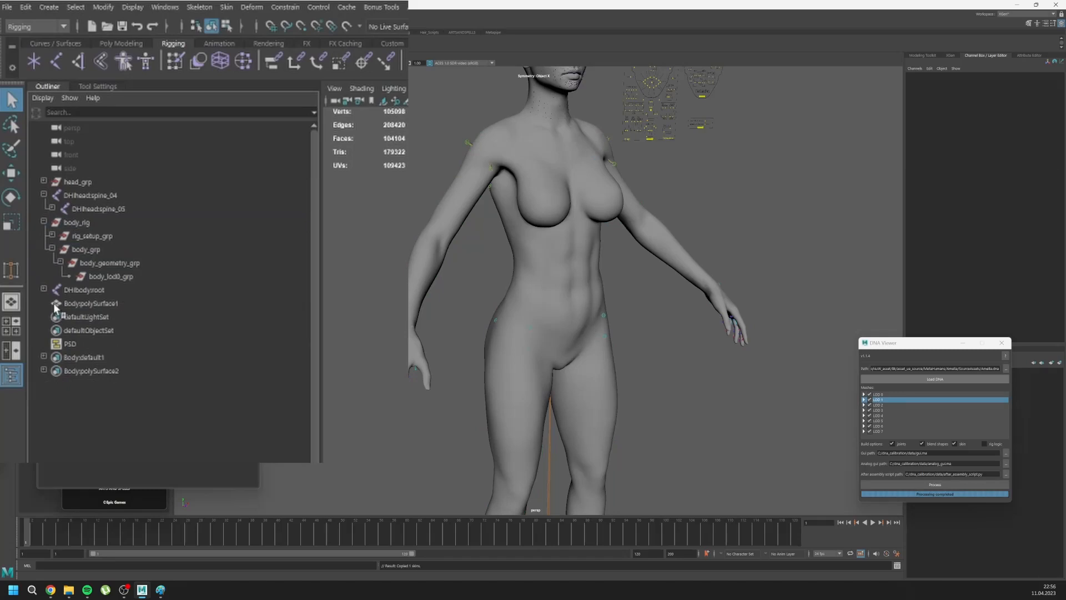
{"action": "middle_click_drag", "start_coordinate": [96, 277], "coordinate": [96, 277]}
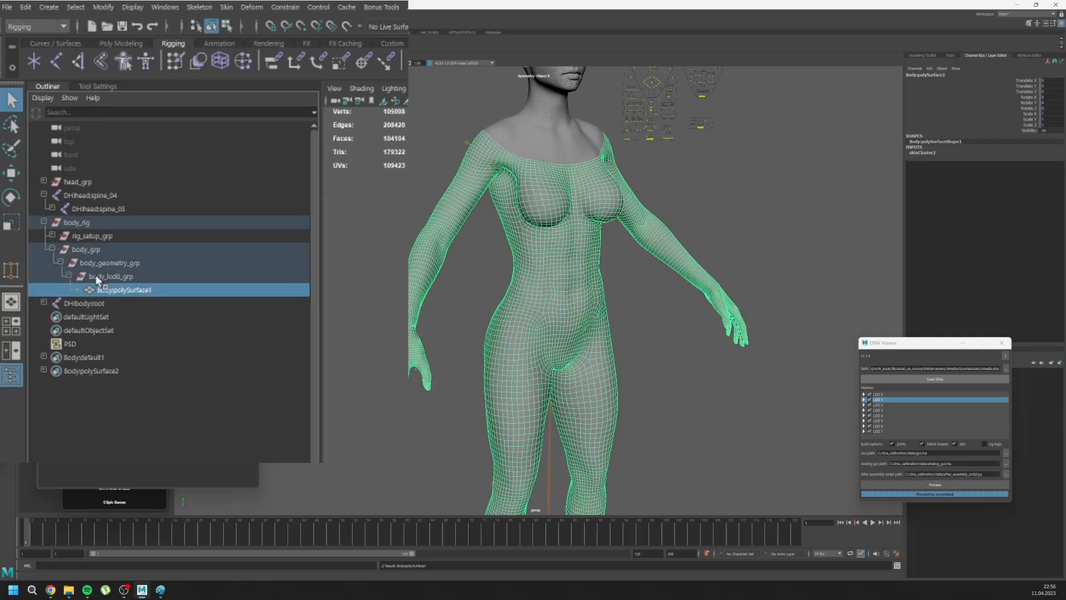
{"action": "left_click", "coordinate": [29, 142]}
{"action": "left_click", "coordinate": [25, 127]}
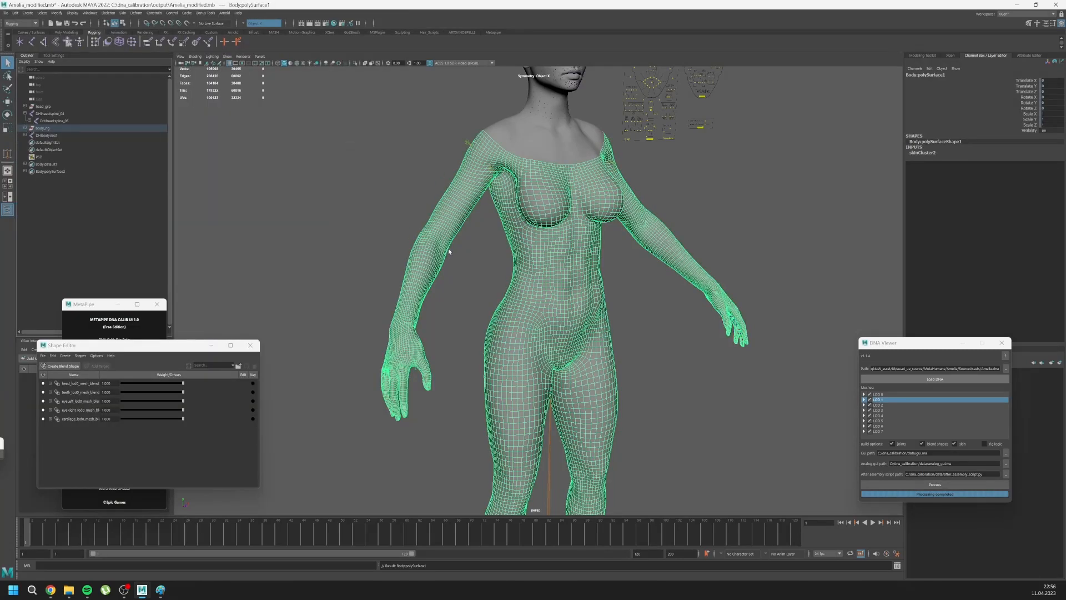
- Display the joints through the mesh and test the new skinning by rotating the right upper arm and lower arm joints
{"action": "middle_click_drag", "start_coordinate": [448, 248], "coordinate": [409, 291], "text": "alt"}
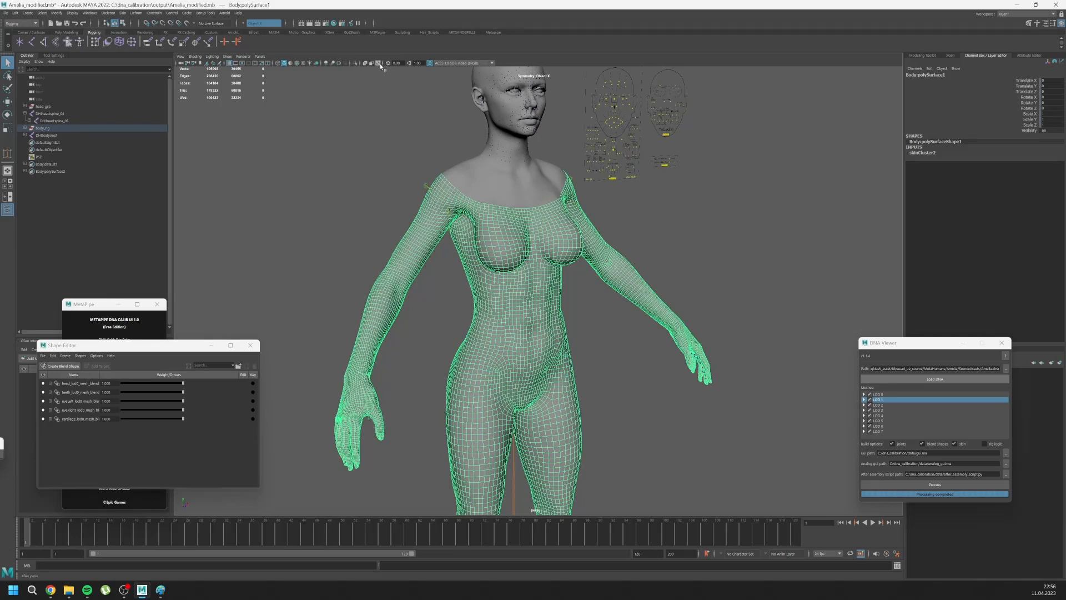
{"action": "left_click", "coordinate": [379, 63]}
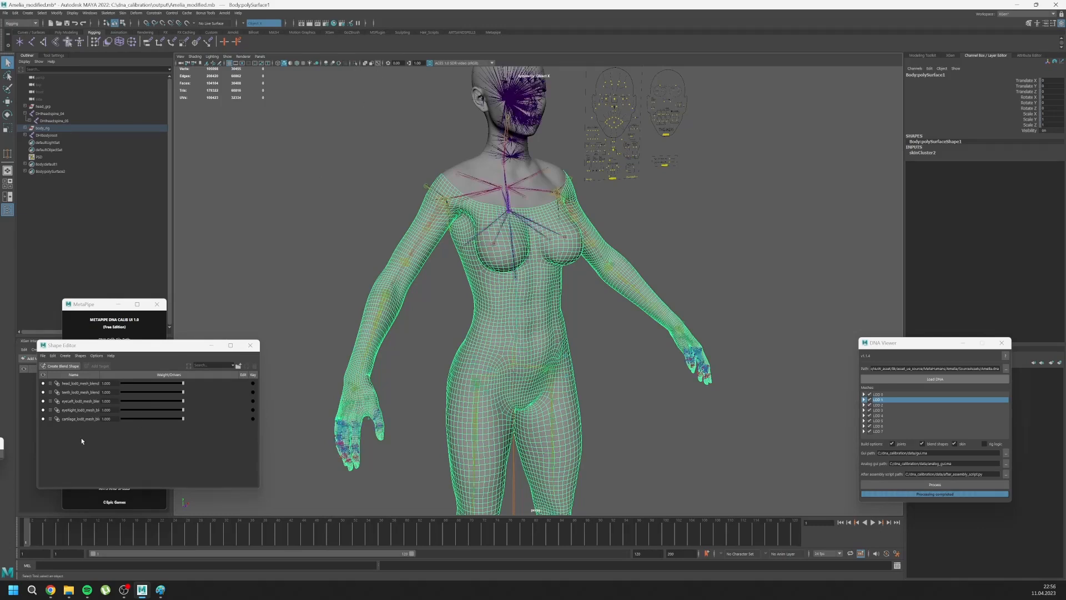
{"action": "left_click", "coordinate": [428, 225]}
{"action": "key", "text": "e"}
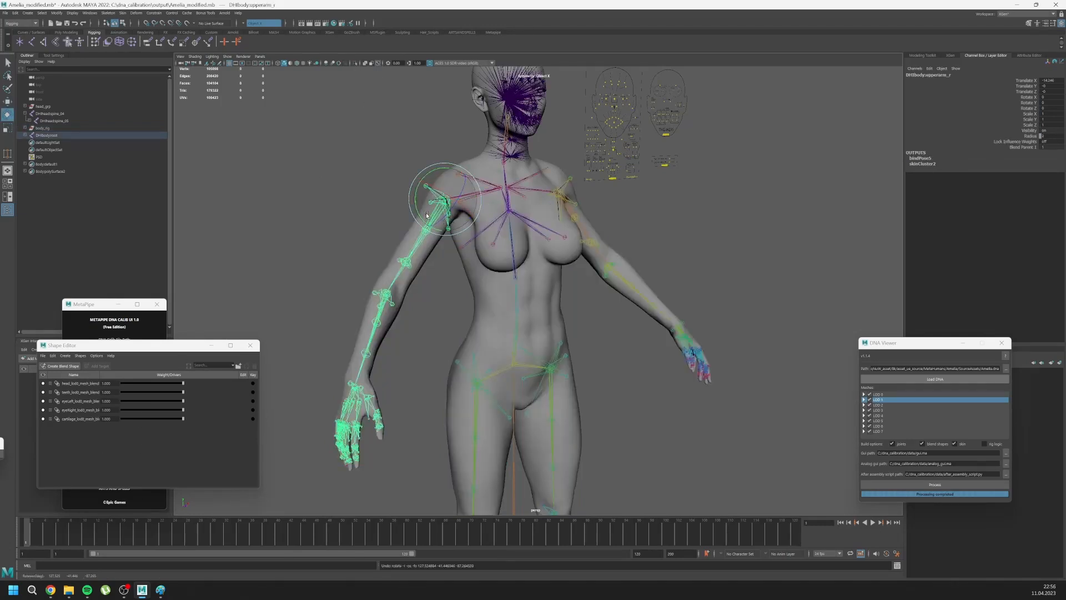
{"action": "mouse_move", "coordinate": [450, 221]}
{"action": "left_mouse_down"}
{"action": "mouse_move", "coordinate": [439, 189]}
{"action": "mouse_move", "coordinate": [441, 202]}
{"action": "left_mouse_up"}
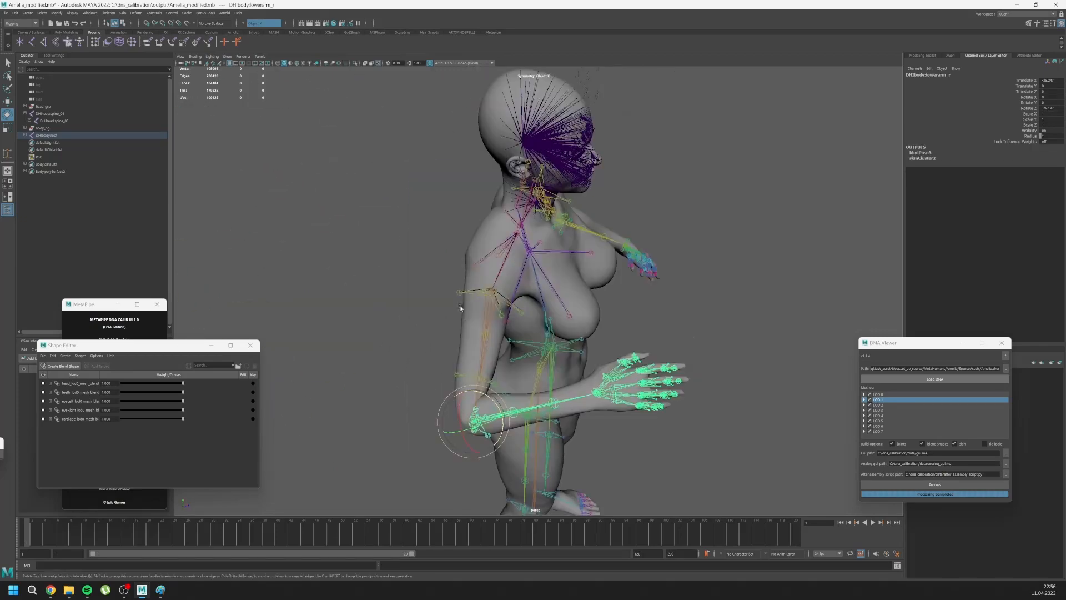
{"action": "middle_click_drag", "start_coordinate": [460, 307], "coordinate": [461, 191], "text": "alt"}
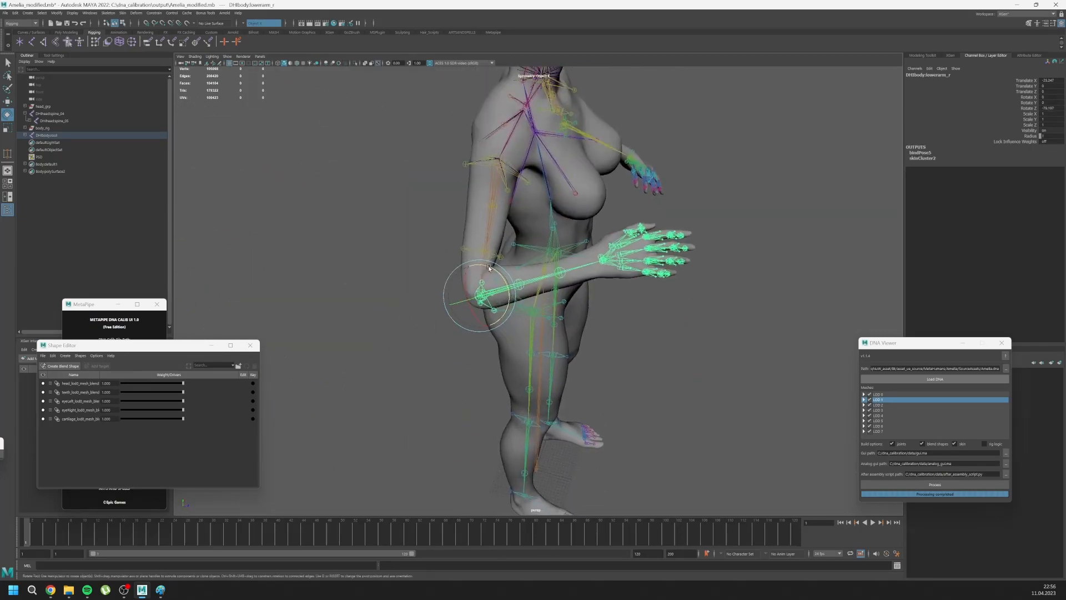
{"action": "scroll", "coordinate": [424, 247], "scroll_direction": "up", "scroll_amount": 5}
{"action": "left_click_drag", "start_coordinate": [424, 248], "coordinate": [438, 257], "text": "alt"}
{"action": "middle_click_drag", "start_coordinate": [438, 257], "coordinate": [518, 312], "text": "alt"}
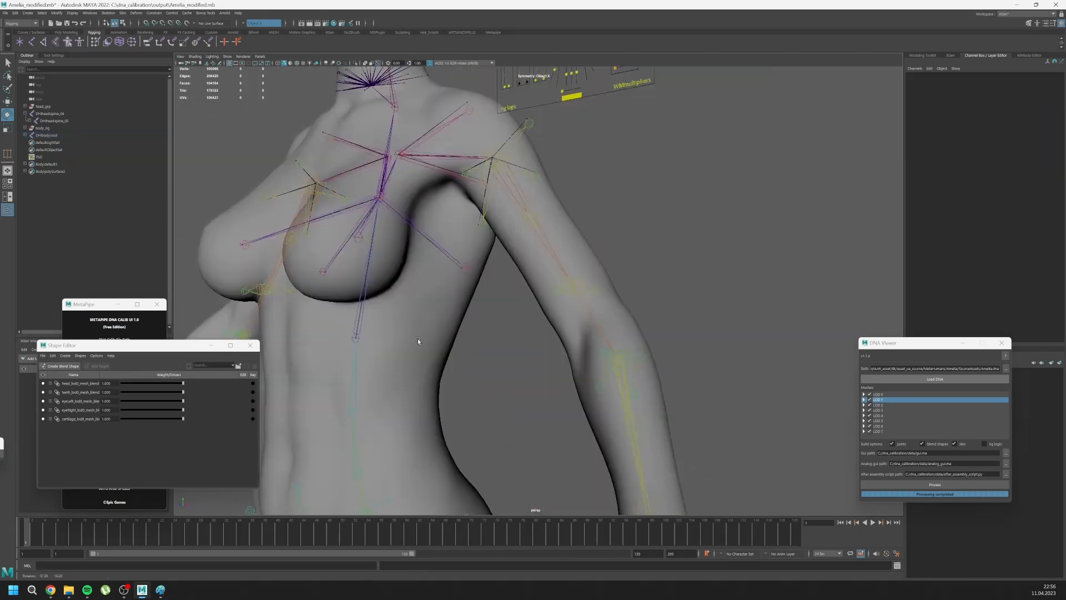
- Compare the DHIhead and DHIbody joint positions around the chest and left shoulder, checking the left upper arm joint
{"action": "left_click_drag", "start_coordinate": [418, 338], "coordinate": [439, 341], "text": "alt"}
{"action": "scroll", "coordinate": [456, 343], "scroll_direction": "up", "scroll_amount": 3}
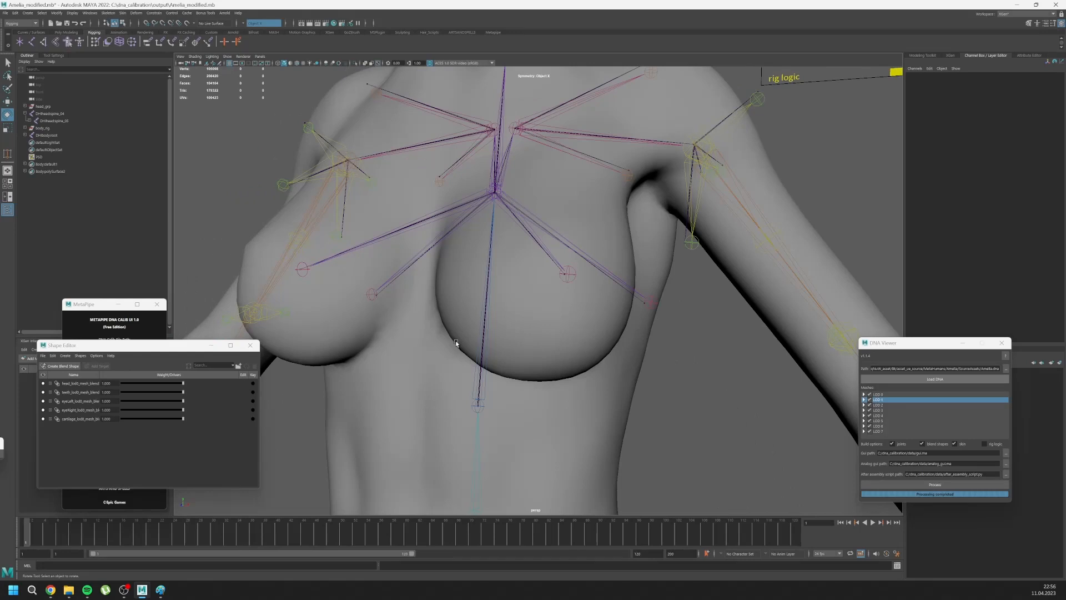
{"action": "middle_click_drag", "start_coordinate": [498, 205], "coordinate": [449, 274], "text": "alt"}
{"action": "scroll", "coordinate": [617, 244], "scroll_direction": "down", "scroll_amount": 3}
{"action": "middle_click_drag", "start_coordinate": [617, 244], "coordinate": [498, 230], "text": "alt"}
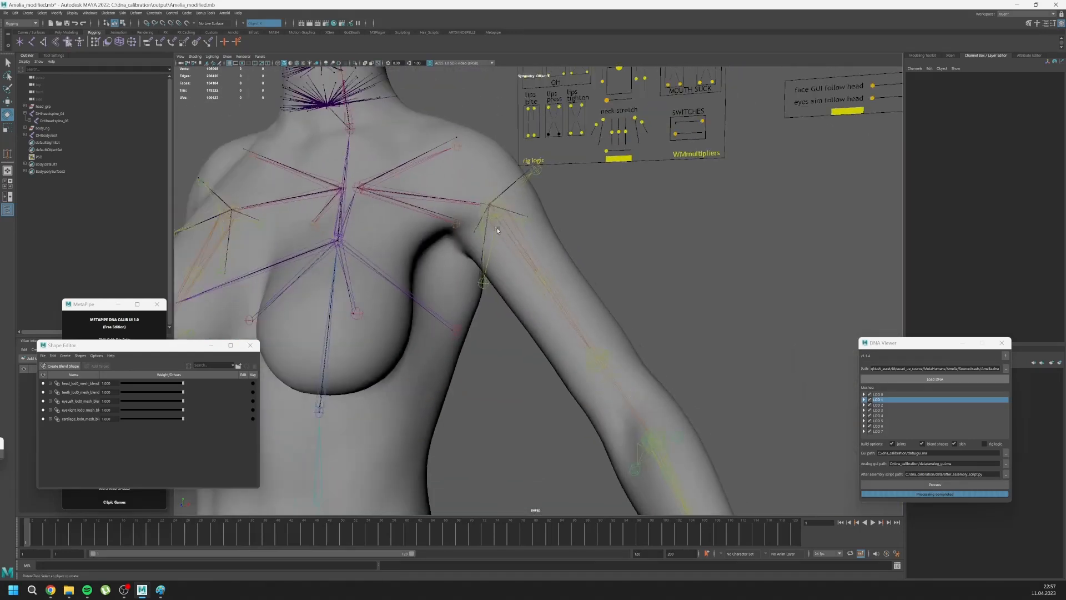
{"action": "left_click_drag", "start_coordinate": [498, 230], "coordinate": [514, 254], "text": "alt"}
{"action": "scroll", "coordinate": [515, 252], "scroll_direction": "up", "scroll_amount": 3}
{"action": "left_click", "coordinate": [554, 198]}
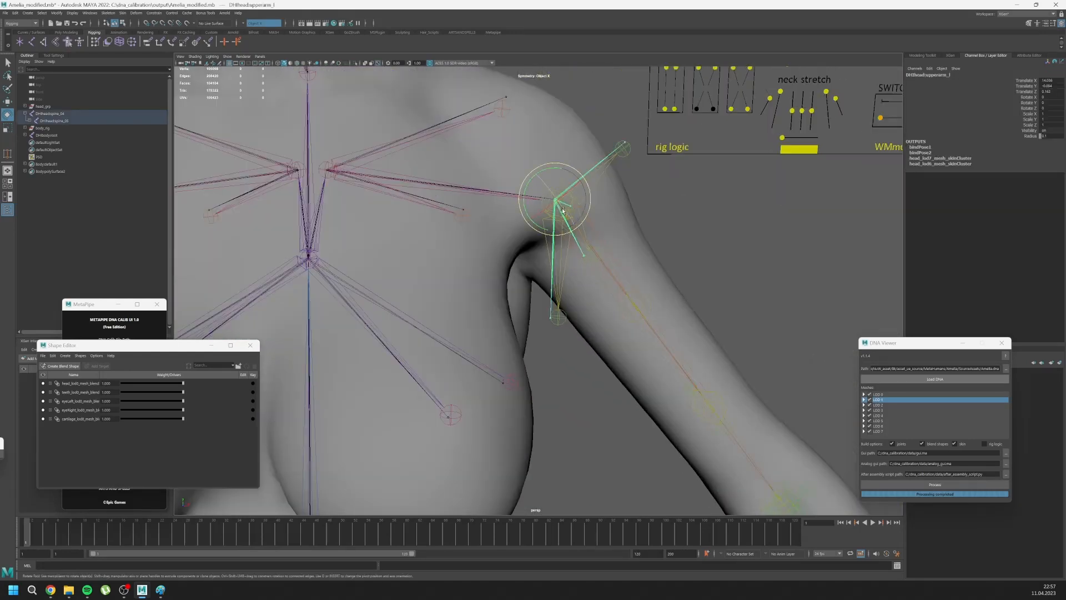
{"action": "left_click", "coordinate": [555, 199]}
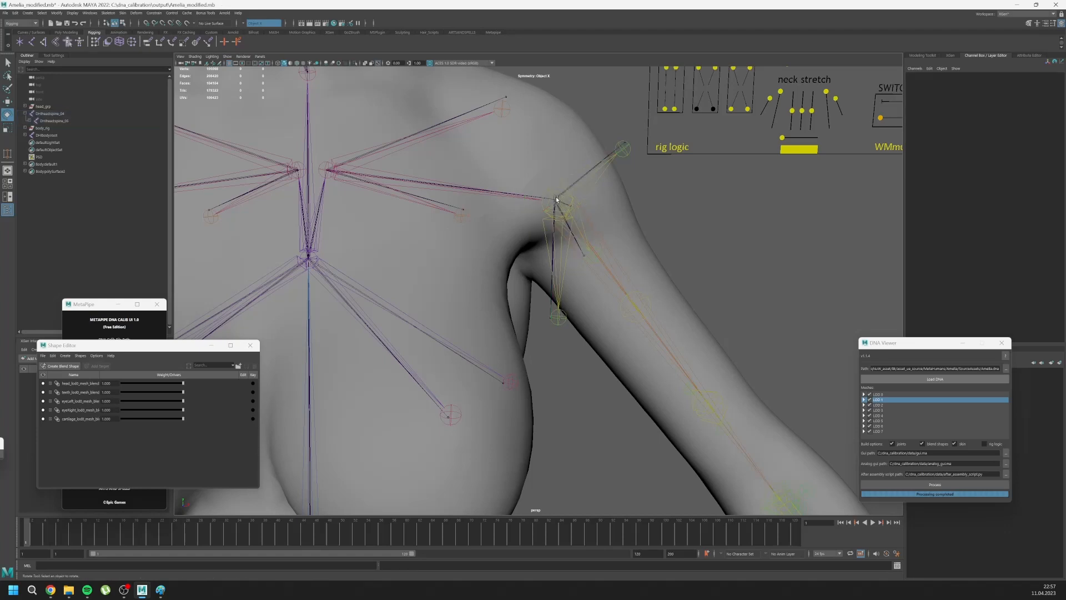
{"action": "left_click", "coordinate": [554, 200]}
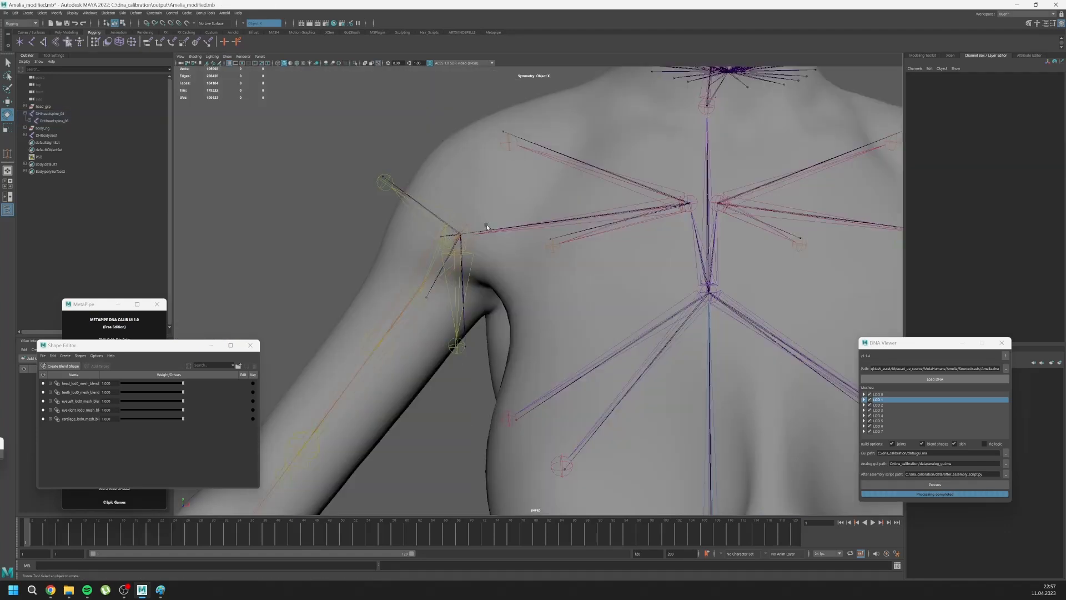
- Examine how the head and body skeletons' upper arm joints line up at the right shoulder from several angles
{"action": "left_click", "coordinate": [463, 226]}
{"action": "left_click", "coordinate": [463, 226]}
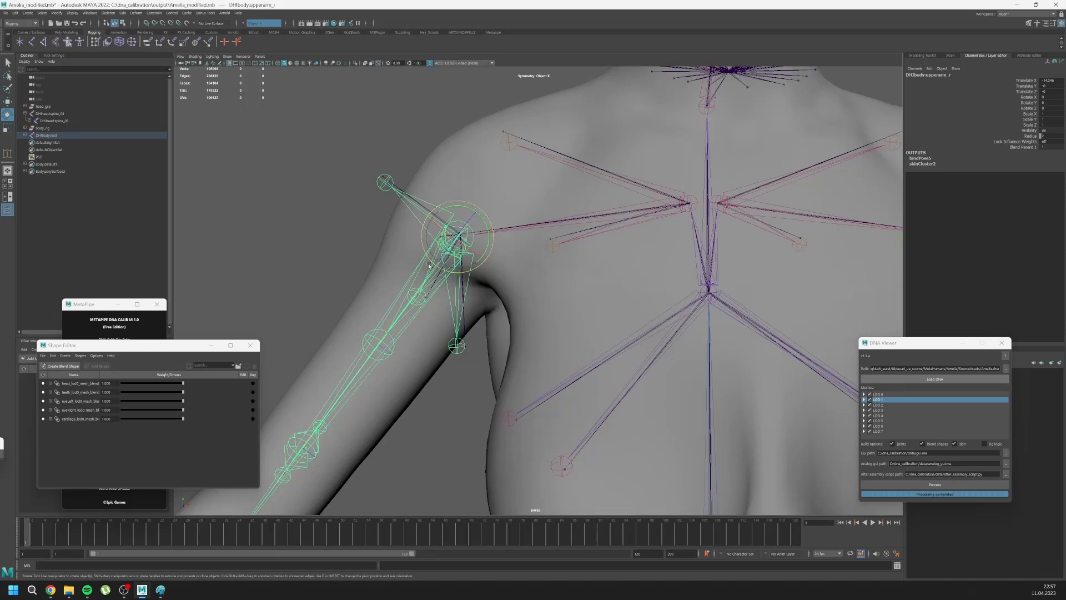
{"action": "left_click", "coordinate": [394, 234]}
{"action": "left_click", "coordinate": [460, 236]}
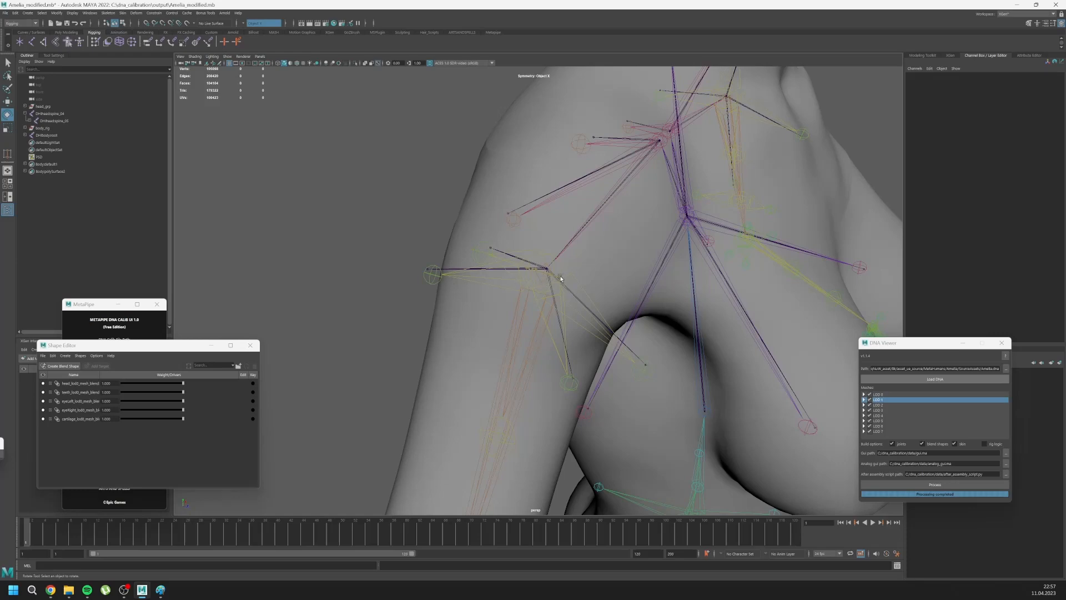
{"action": "left_click_drag", "start_coordinate": [564, 285], "coordinate": [485, 301], "text": "alt"}
{"action": "right_click_drag", "start_coordinate": [485, 301], "coordinate": [533, 265], "text": "alt"}
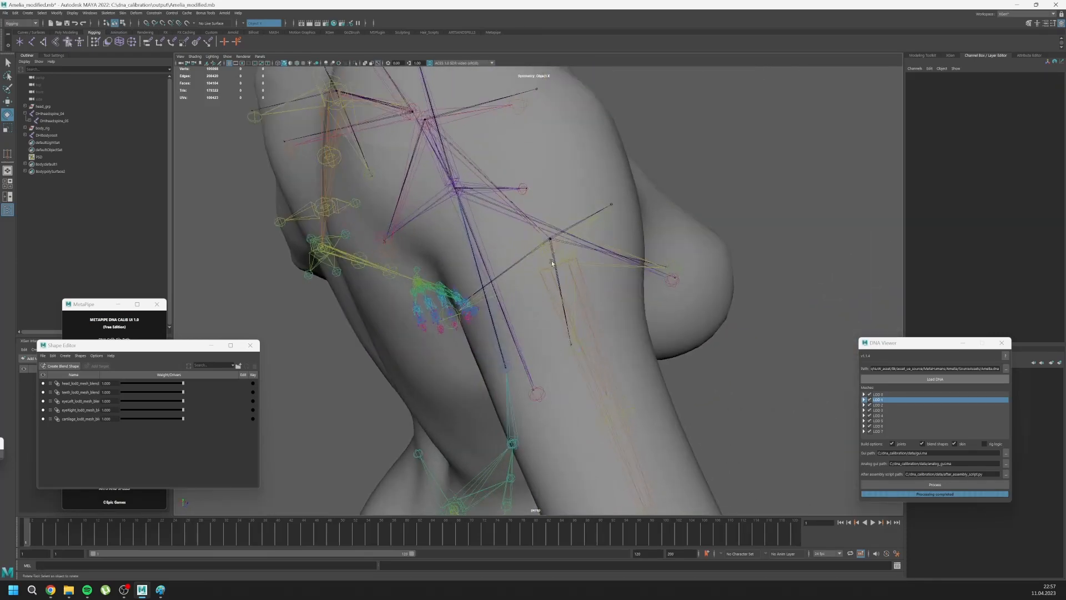
{"action": "left_click_drag", "start_coordinate": [552, 263], "coordinate": [585, 228], "text": "alt"}
{"action": "middle_click_drag", "start_coordinate": [585, 228], "coordinate": [529, 290], "text": "alt"}
{"action": "right_click_drag", "start_coordinate": [529, 291], "coordinate": [472, 253], "text": "alt"}
{"action": "middle_click_drag", "start_coordinate": [583, 257], "coordinate": [525, 254], "text": "alt"}
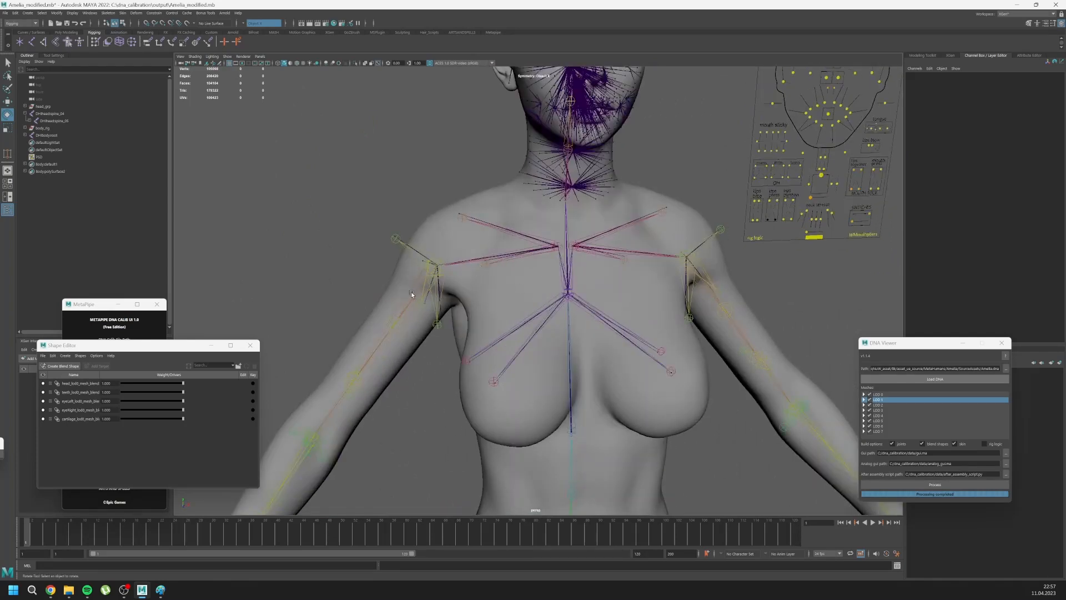
- Compare the head and body corrective joints at the right shoulder close up, including the head's upper arm corrective root, and the whole figure
{"action": "left_click_drag", "start_coordinate": [463, 281], "coordinate": [500, 255], "text": "alt"}
{"action": "right_click_drag", "start_coordinate": [500, 255], "coordinate": [506, 294], "text": "alt"}
{"action": "middle_click_drag", "start_coordinate": [505, 294], "coordinate": [564, 304], "text": "alt"}
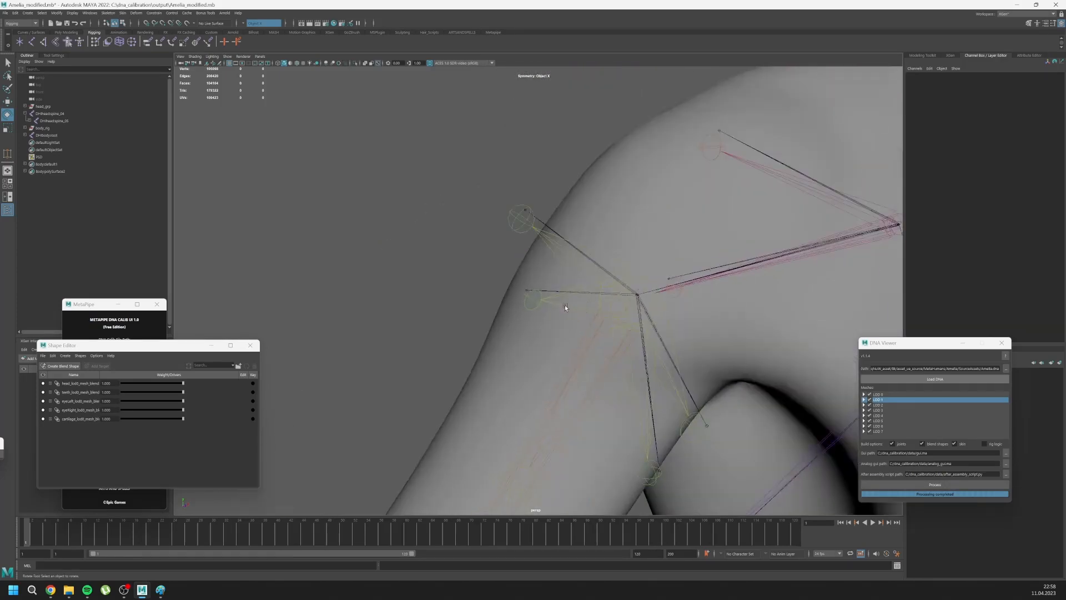
{"action": "left_click_drag", "start_coordinate": [564, 304], "coordinate": [546, 286], "text": "alt"}
{"action": "left_click", "coordinate": [598, 308]}
{"action": "right_click_drag", "start_coordinate": [546, 286], "coordinate": [535, 332], "text": "alt"}
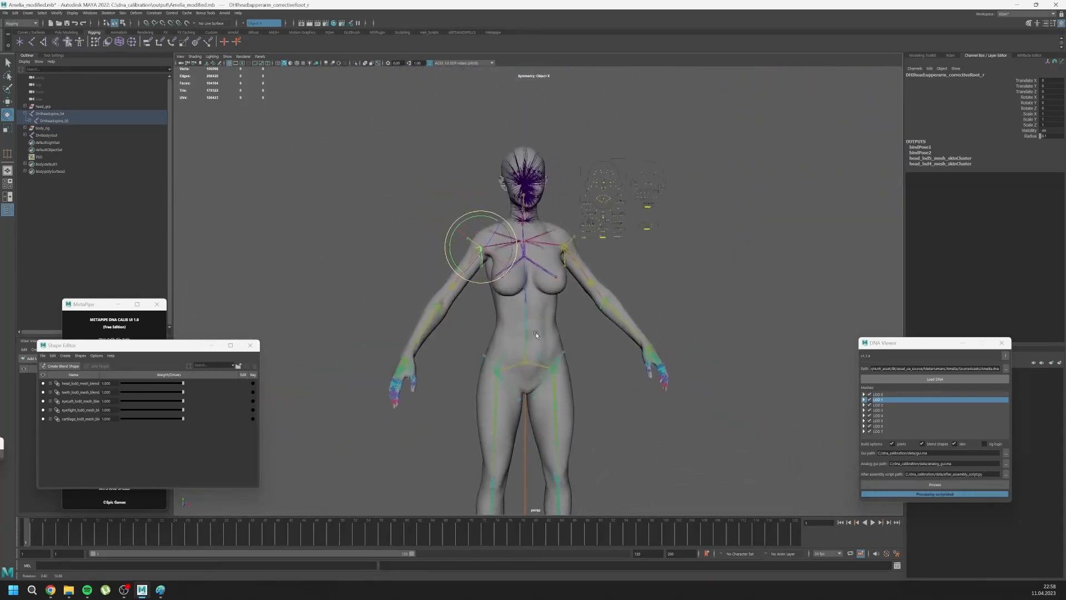
{"action": "middle_click_drag", "start_coordinate": [535, 332], "coordinate": [541, 267], "text": "alt"}
{"action": "left_click", "coordinate": [561, 319]}
{"action": "left_click_drag", "start_coordinate": [519, 291], "coordinate": [512, 288], "text": "alt"}
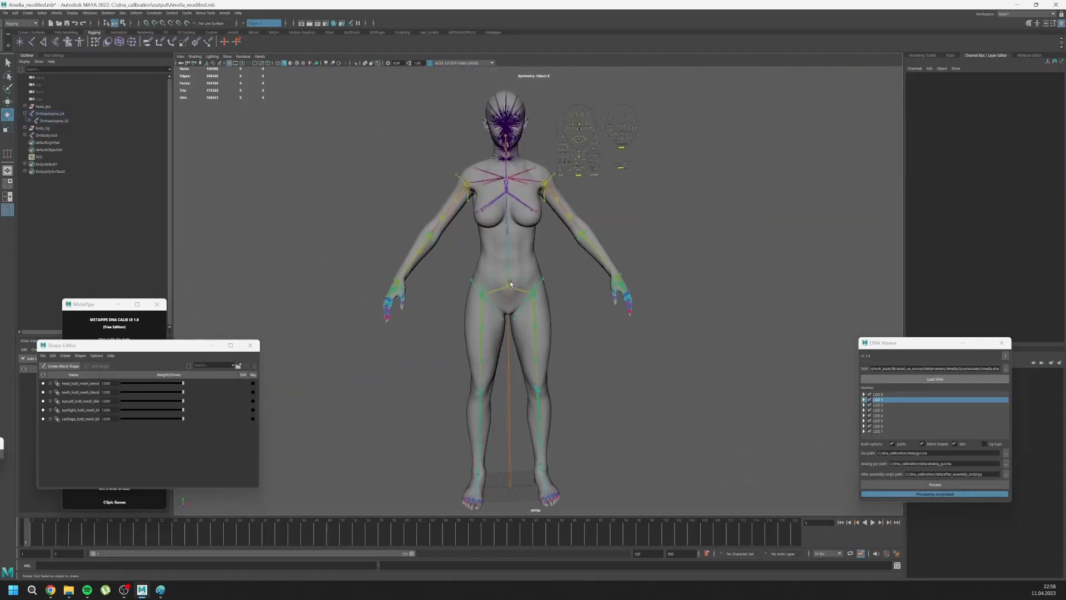
- Save the scene and open the Export Selection dialog for body_rig and DHIbody:root
{"action": "left_click", "coordinate": [24, 113]}
{"action": "key", "text": "ctrl+s"}
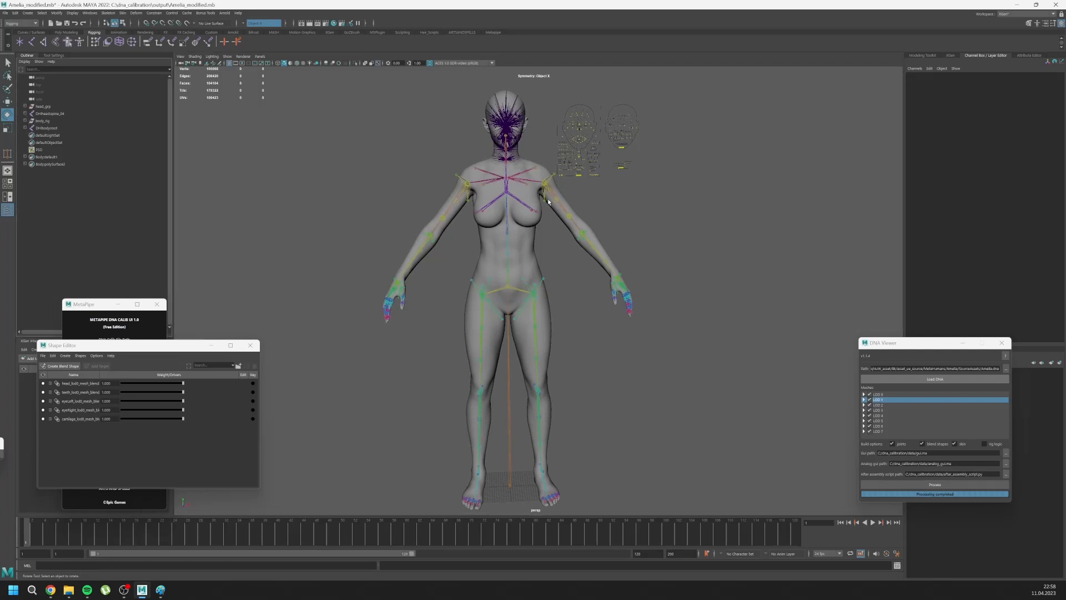
{"action": "left_click", "coordinate": [42, 121]}
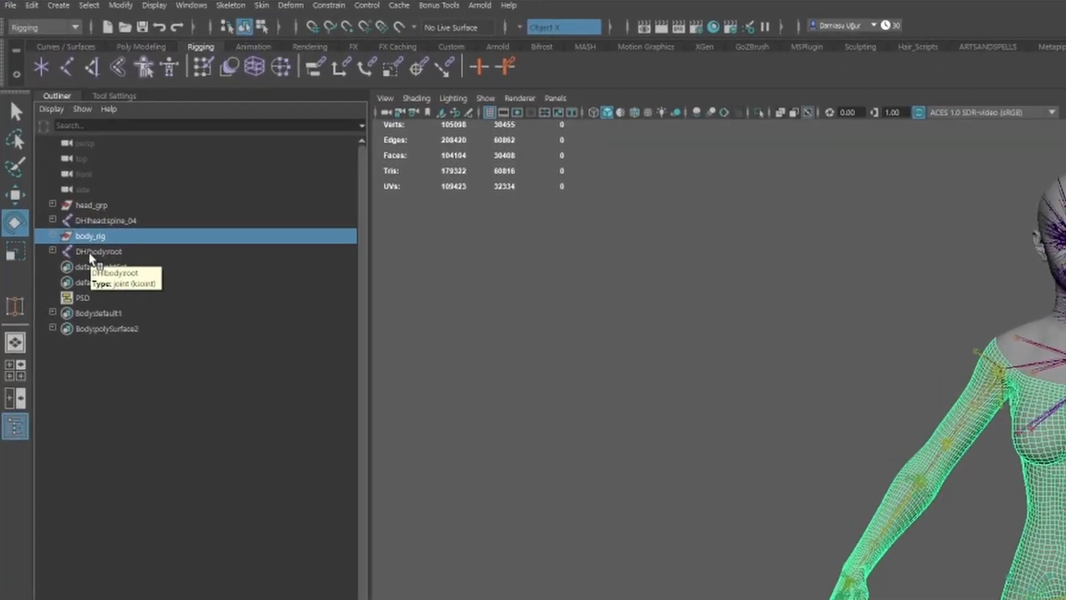
{"action": "left_click", "coordinate": [90, 256], "text": "ctrl"}
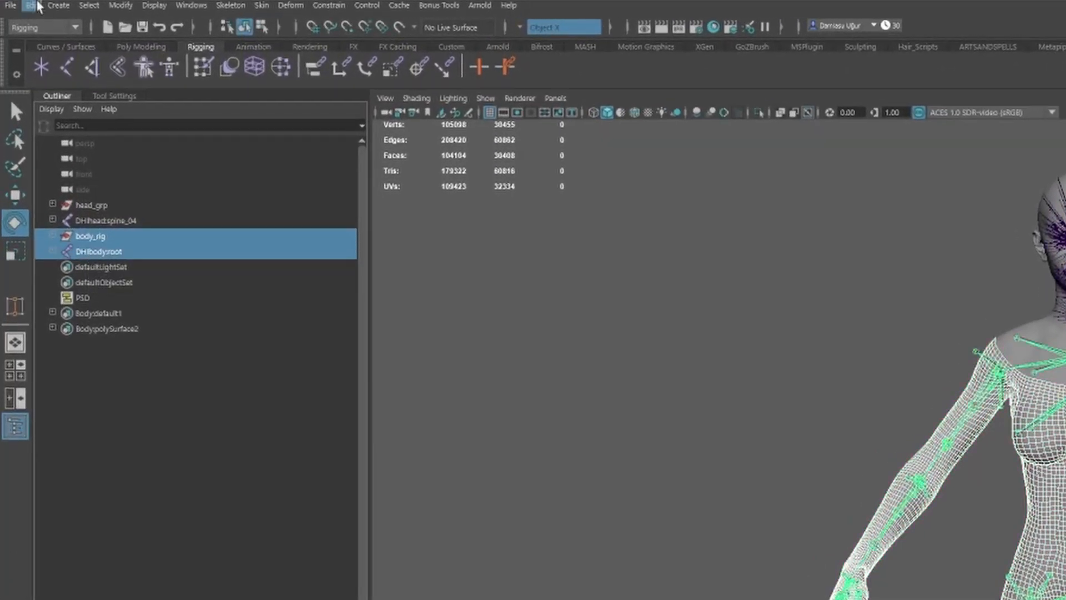
{"action": "left_click", "coordinate": [10, 5]}
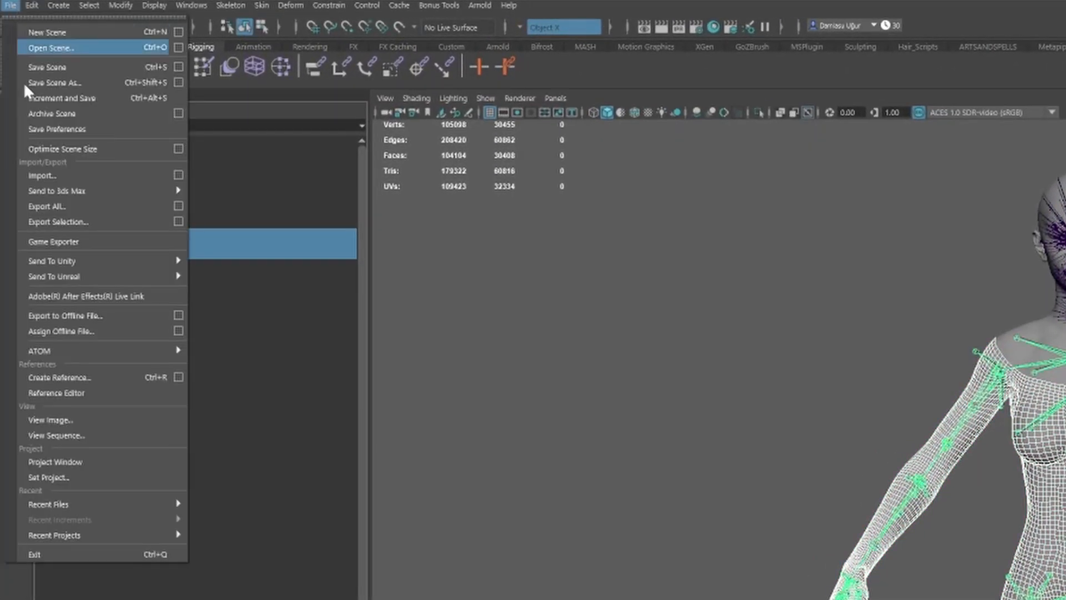
{"action": "left_click", "coordinate": [60, 222]}
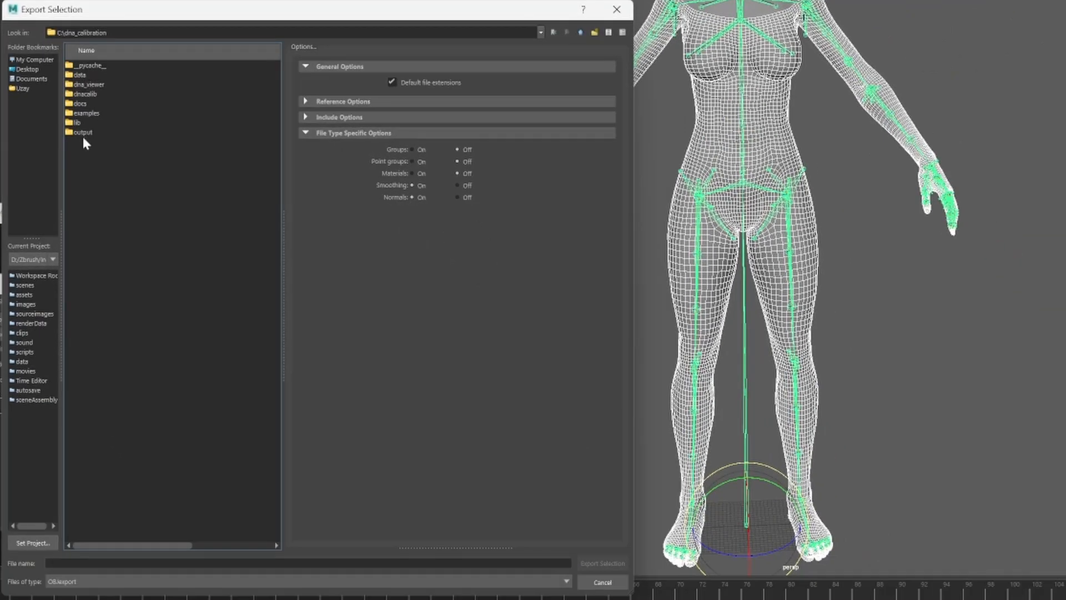
- Set the export location to C:\dna_calibration\output and the file type to FBX export
{"action": "left_click", "coordinate": [82, 133]}
{"action": "double_click", "coordinate": [82, 134]}
{"action": "left_click", "coordinate": [68, 582]}
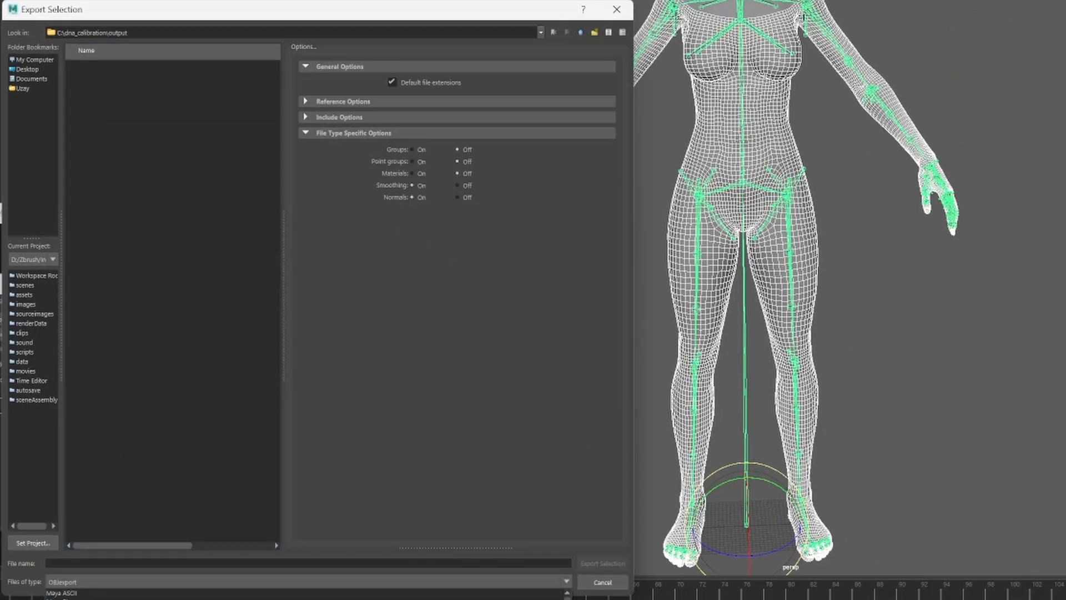
{"action": "scroll", "coordinate": [307, 593], "scroll_direction": "down", "scroll_amount": 3}
{"action": "left_click", "coordinate": [68, 597]}
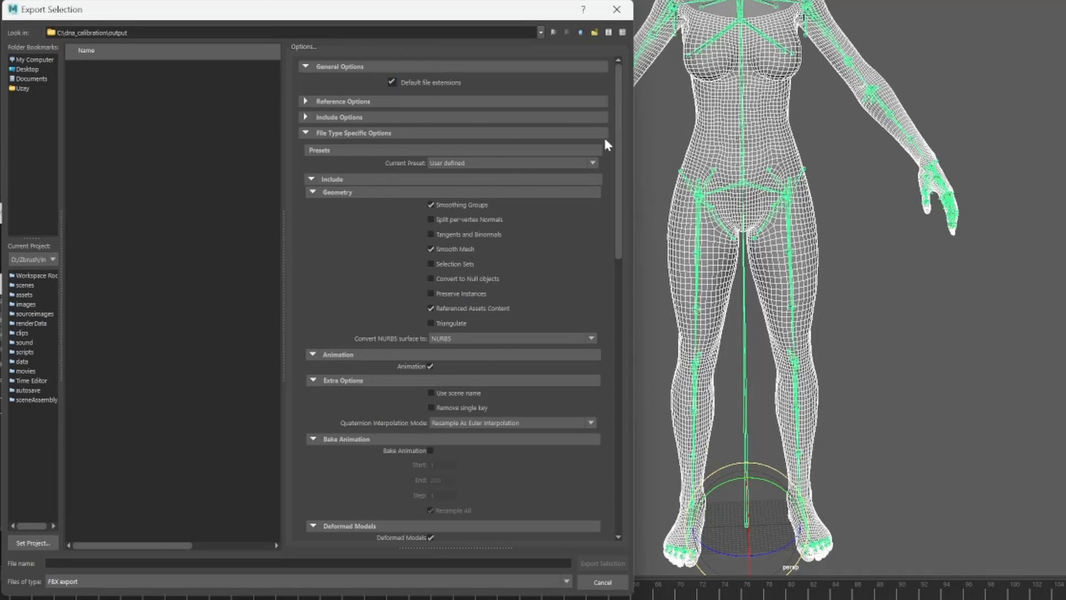
- Review the FBX options for deformed models, media and units, and export the selected body under the file name Body
{"action": "left_click_drag", "start_coordinate": [617, 152], "coordinate": [441, 271]}
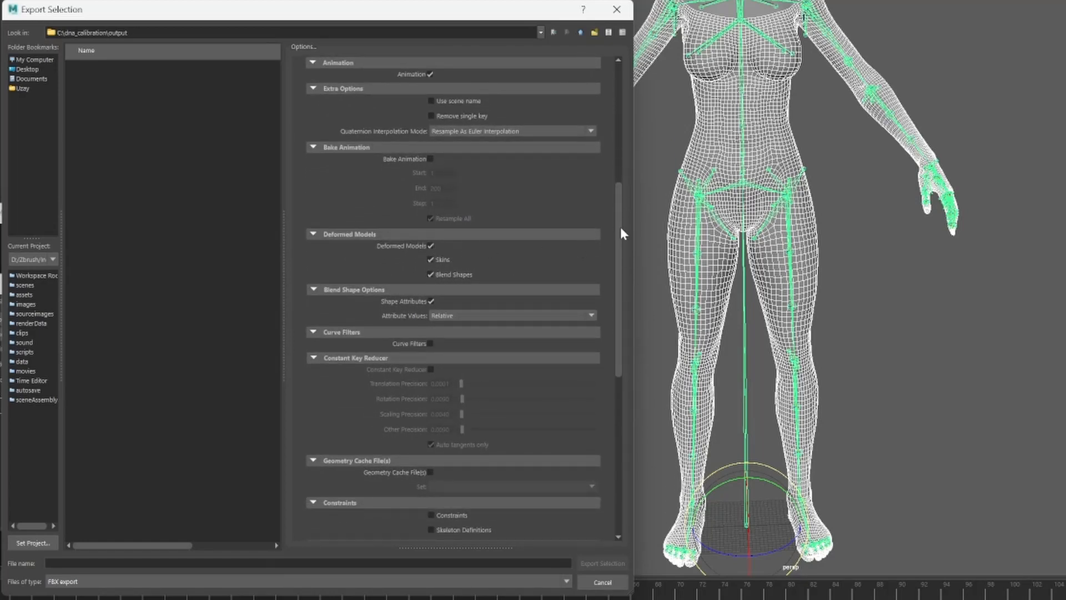
{"action": "scroll", "coordinate": [619, 228], "scroll_direction": "down", "scroll_amount": 3}
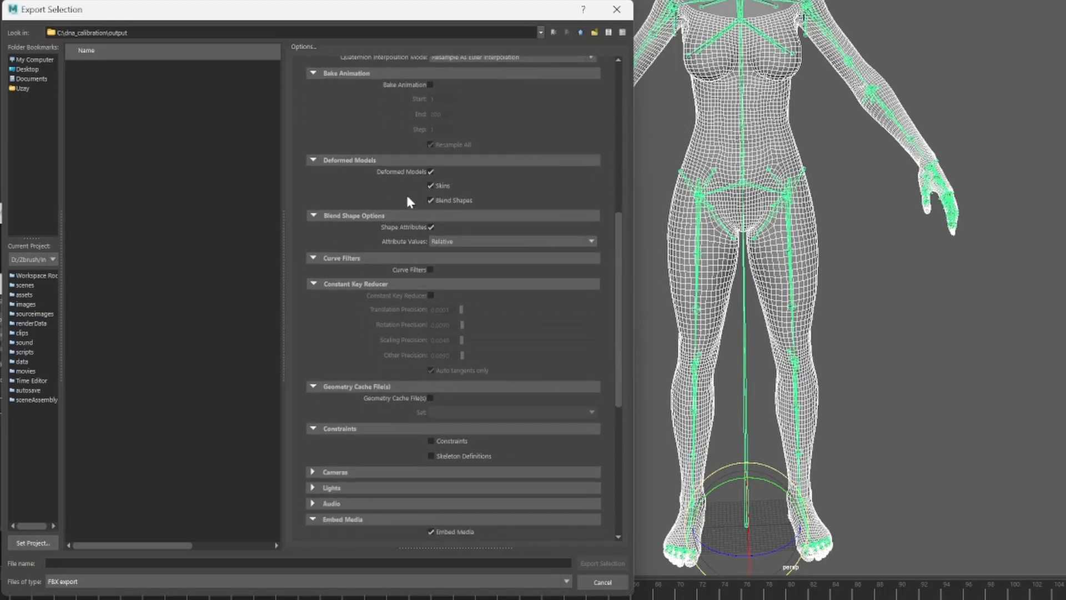
{"action": "left_click_drag", "start_coordinate": [620, 262], "coordinate": [605, 374]}
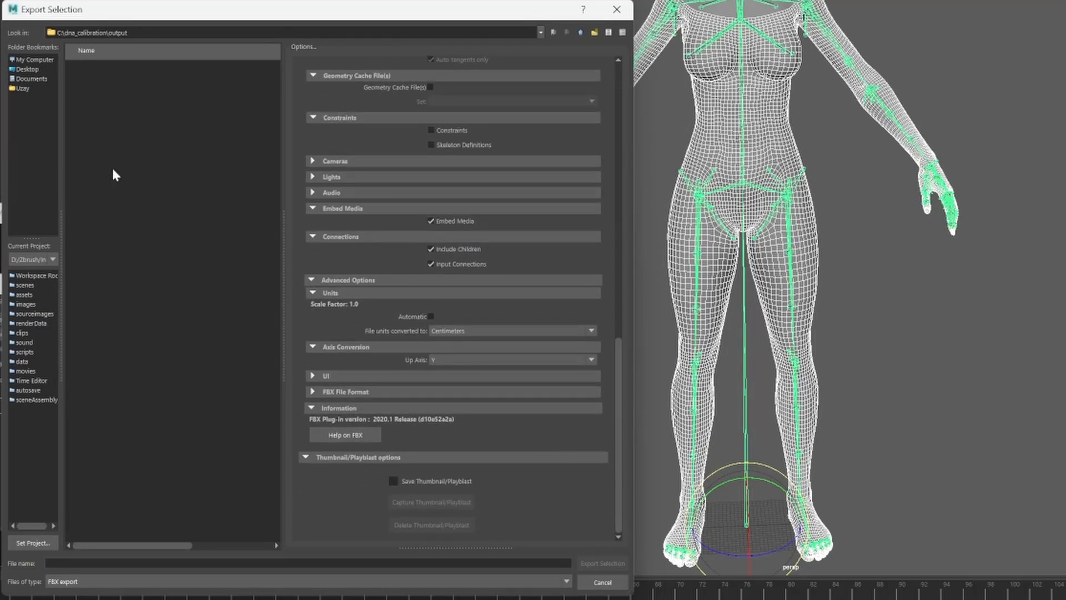
{"action": "left_click", "coordinate": [71, 563]}
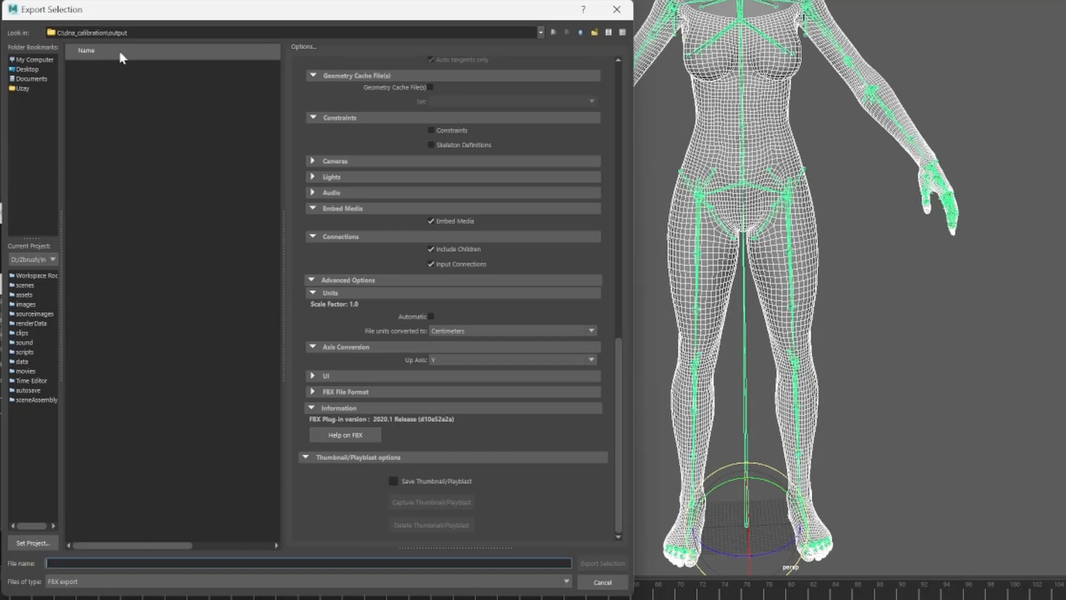
{"action": "type", "text": "Body"}
{"action": "key", "text": "Return"}
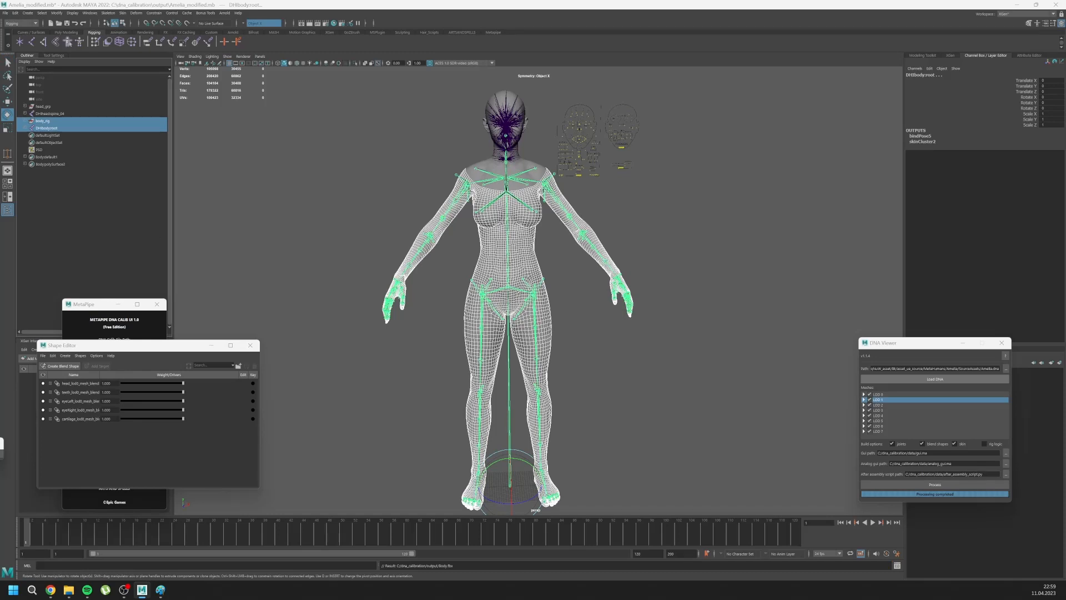
- Read the details of the FBX export warnings and close the Warnings and Errors window
{"action": "left_click_drag", "start_coordinate": [0, 221], "coordinate": [255, 219]}
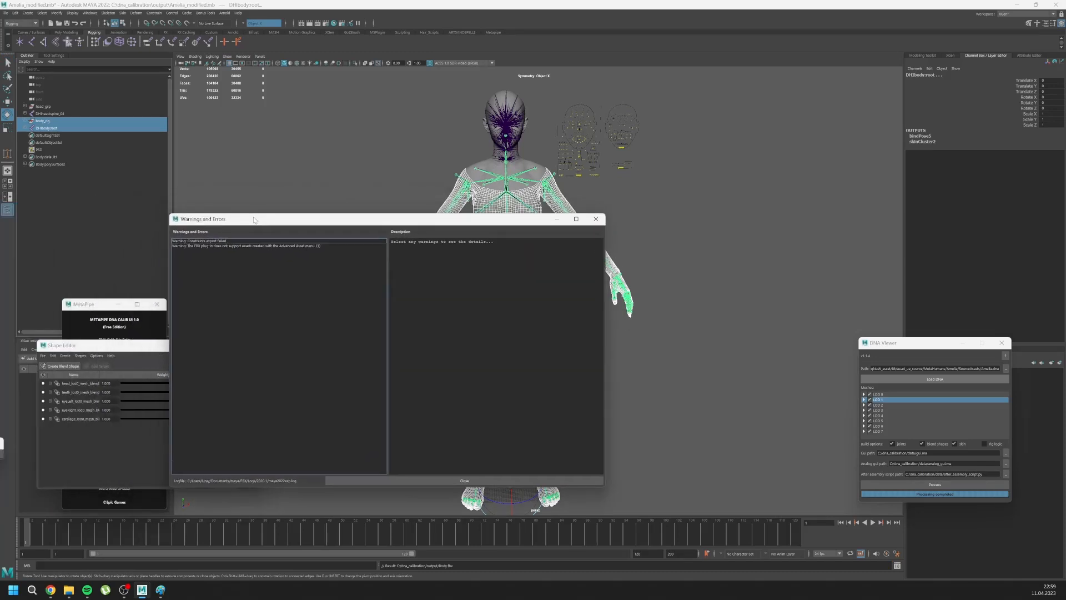
{"action": "left_click", "coordinate": [185, 246]}
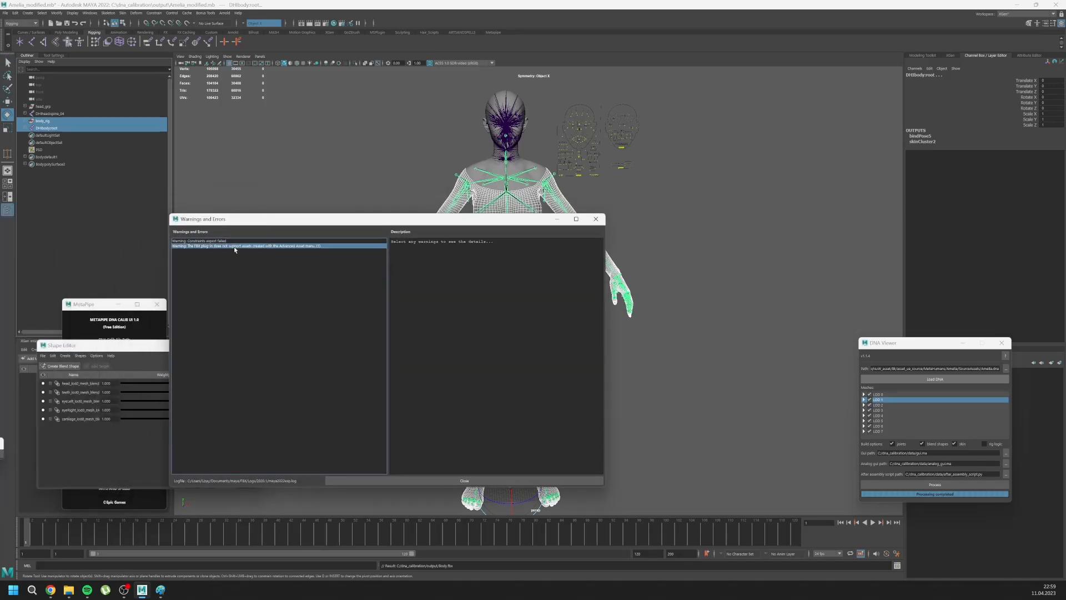
{"action": "left_click", "coordinate": [193, 241]}
{"action": "left_click", "coordinate": [189, 250]}
{"action": "left_click", "coordinate": [184, 246]}
{"action": "left_click", "coordinate": [184, 241]}
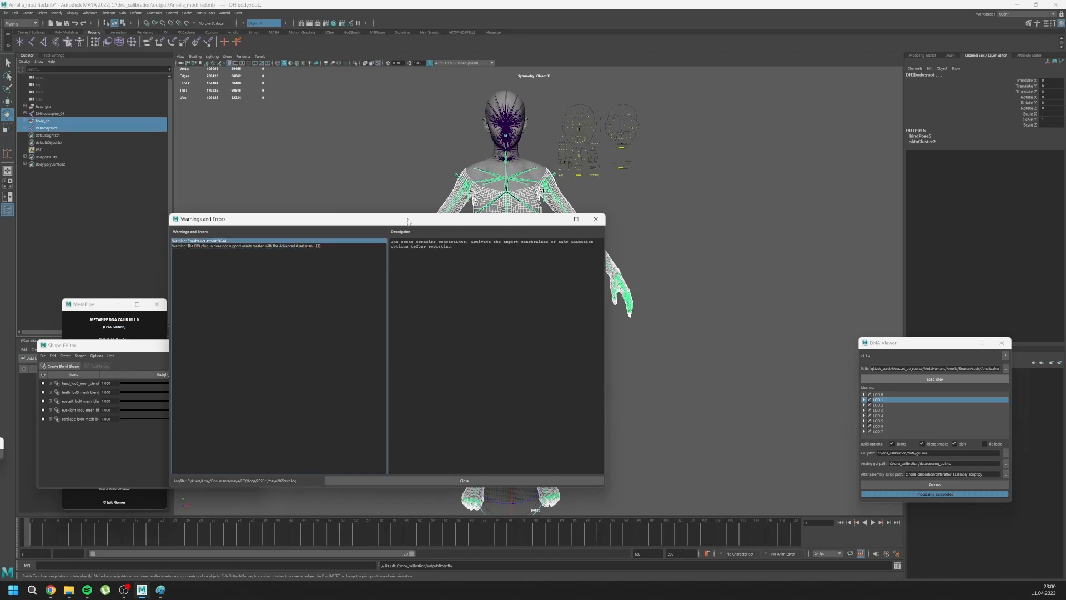
{"action": "left_click_drag", "start_coordinate": [398, 222], "coordinate": [204, 239]}
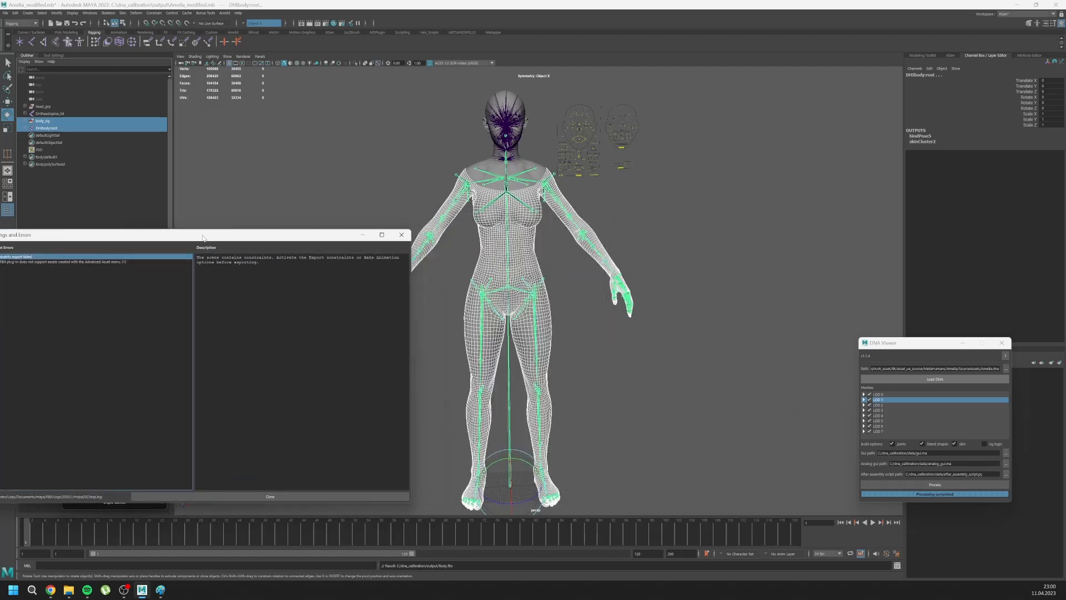
{"action": "left_click", "coordinate": [402, 236]}
- Delete the groups head_lod1_grp through head_lod7_grp from geometry_grp, keeping only head_lod0_grp
{"action": "left_click", "coordinate": [51, 113]}
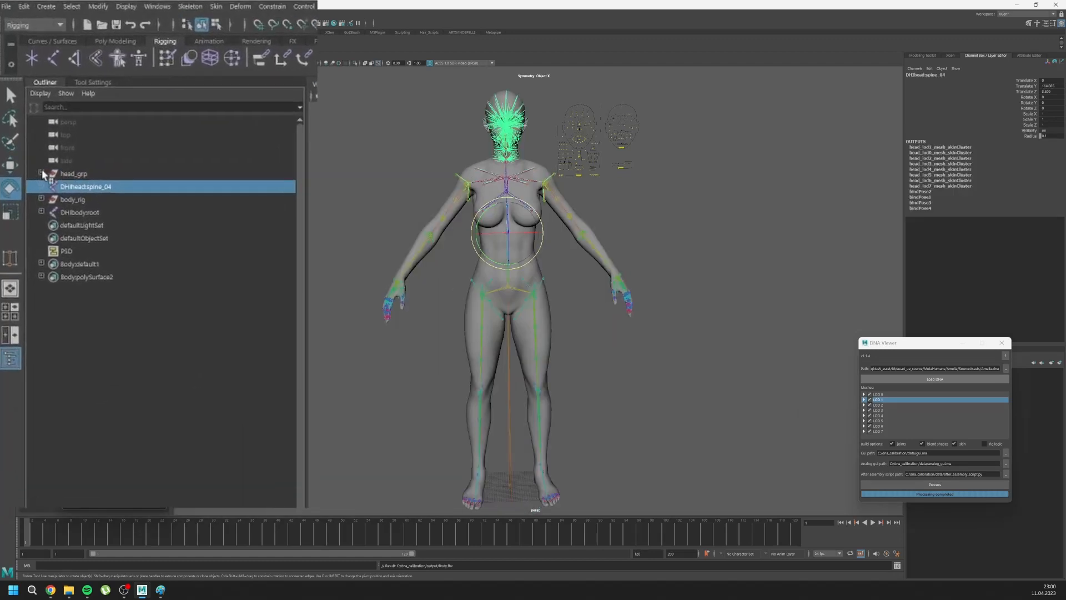
{"action": "left_click", "coordinate": [36, 152]}
{"action": "left_click", "coordinate": [42, 164]}
{"action": "left_click", "coordinate": [91, 187]}
{"action": "left_click", "coordinate": [94, 253], "text": "shift"}
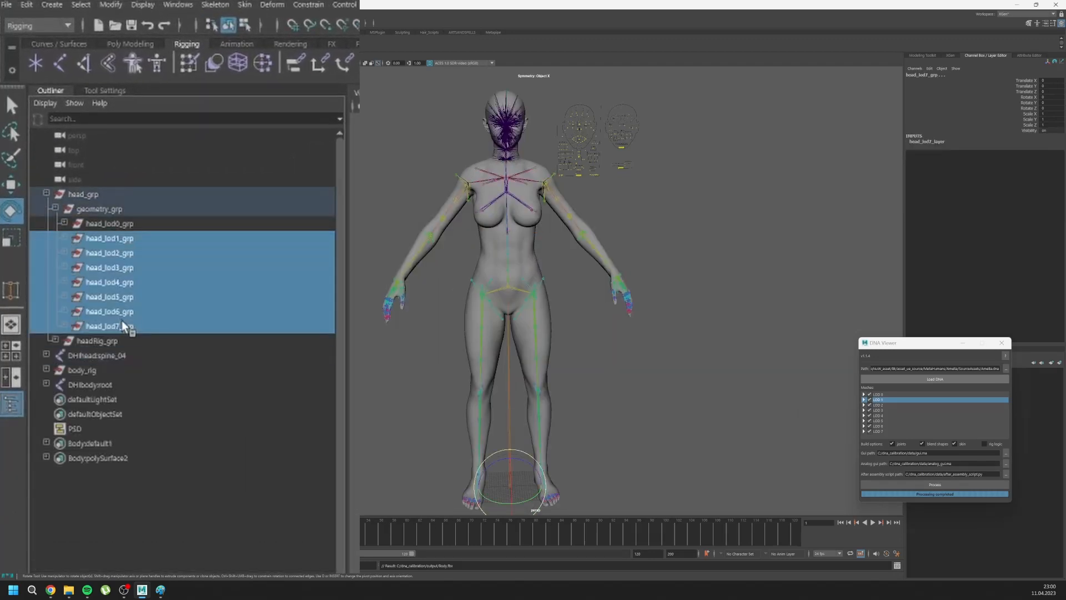
{"action": "key", "text": "Delete"}
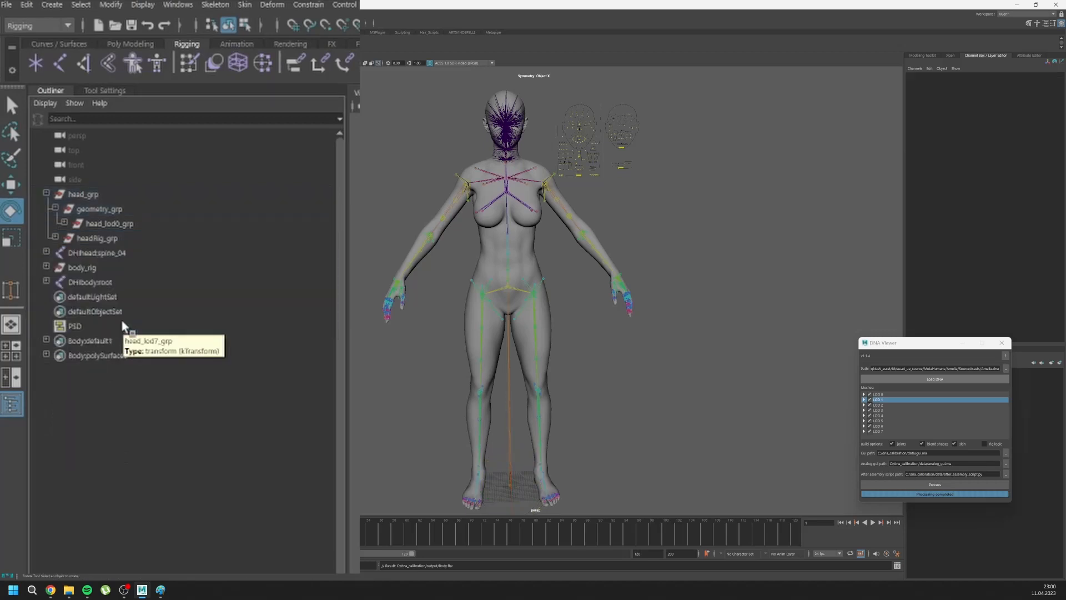
- Examine the eyelashes, eyeEdge and cartilage meshes of head_lod0_grp close up on the face
{"action": "left_click", "coordinate": [64, 222]}
{"action": "left_click", "coordinate": [133, 328]}
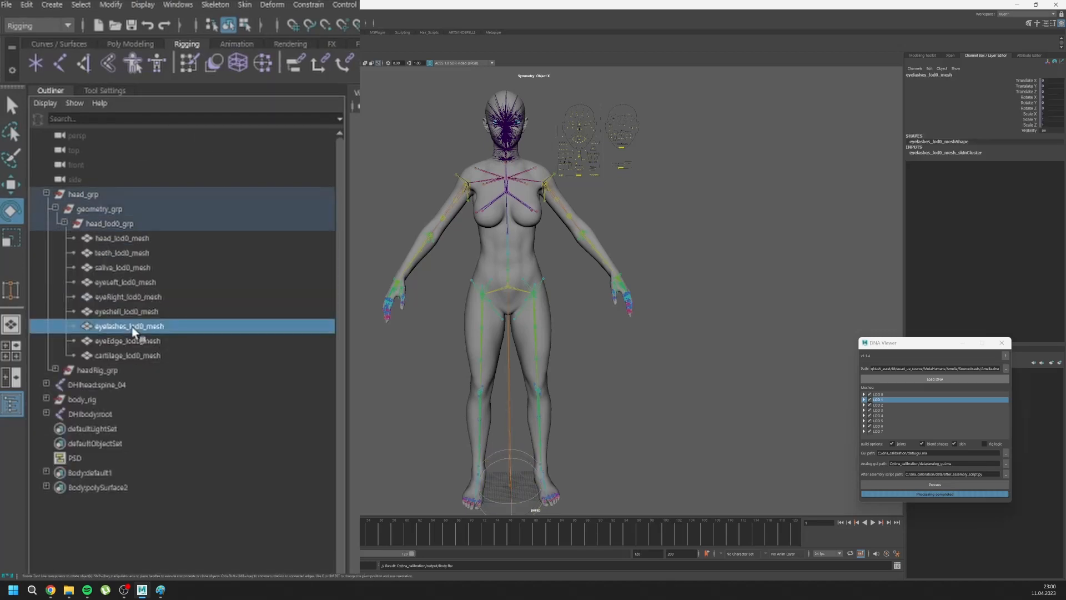
{"action": "scroll", "coordinate": [485, 223], "scroll_direction": "up", "scroll_amount": 5}
{"action": "left_click_drag", "start_coordinate": [485, 223], "coordinate": [547, 223], "text": "alt"}
{"action": "middle_click_drag", "start_coordinate": [522, 222], "coordinate": [492, 311], "text": "alt"}
{"action": "scroll", "coordinate": [492, 311], "scroll_direction": "up", "scroll_amount": 4}
{"action": "middle_click_drag", "start_coordinate": [489, 250], "coordinate": [480, 302], "text": "alt"}
{"action": "scroll", "coordinate": [480, 302], "scroll_direction": "up", "scroll_amount": 3}
{"action": "left_click_drag", "start_coordinate": [480, 301], "coordinate": [499, 277], "text": "alt"}
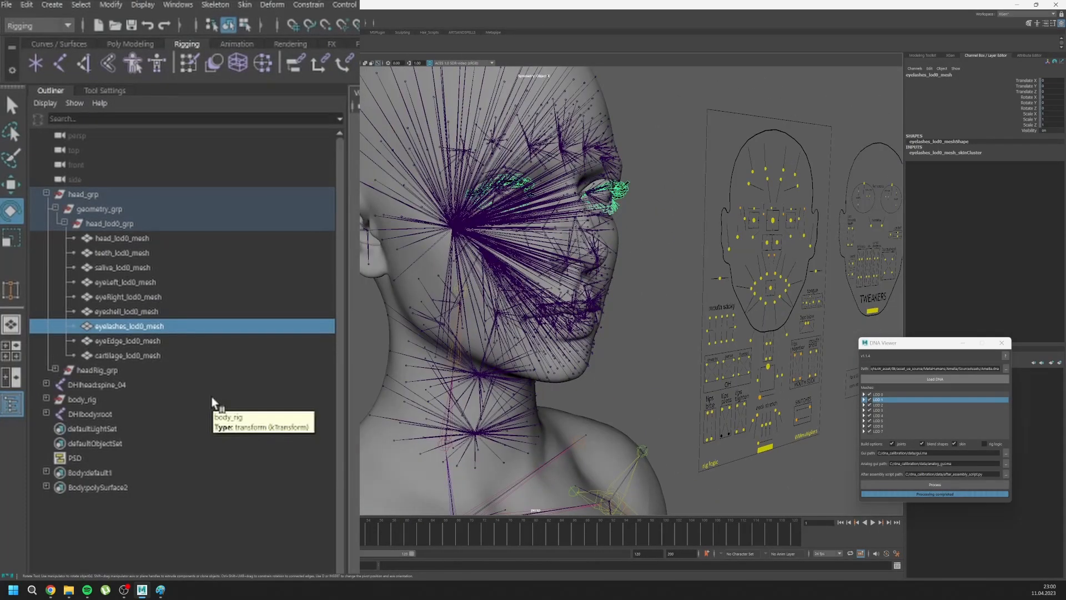
{"action": "left_click", "coordinate": [117, 340]}
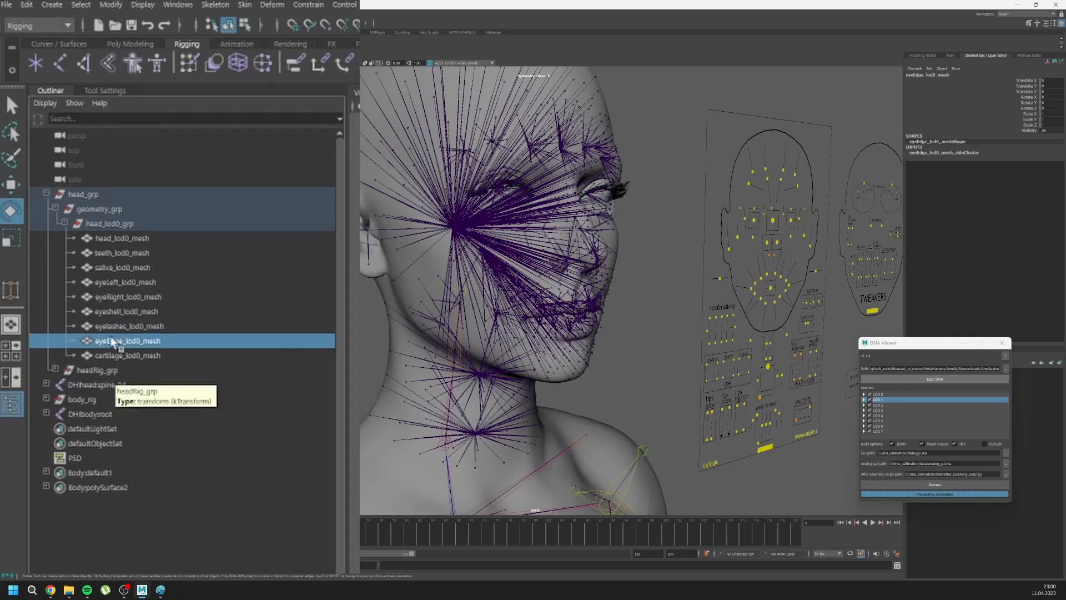
{"action": "left_click", "coordinate": [108, 355], "text": "shift"}
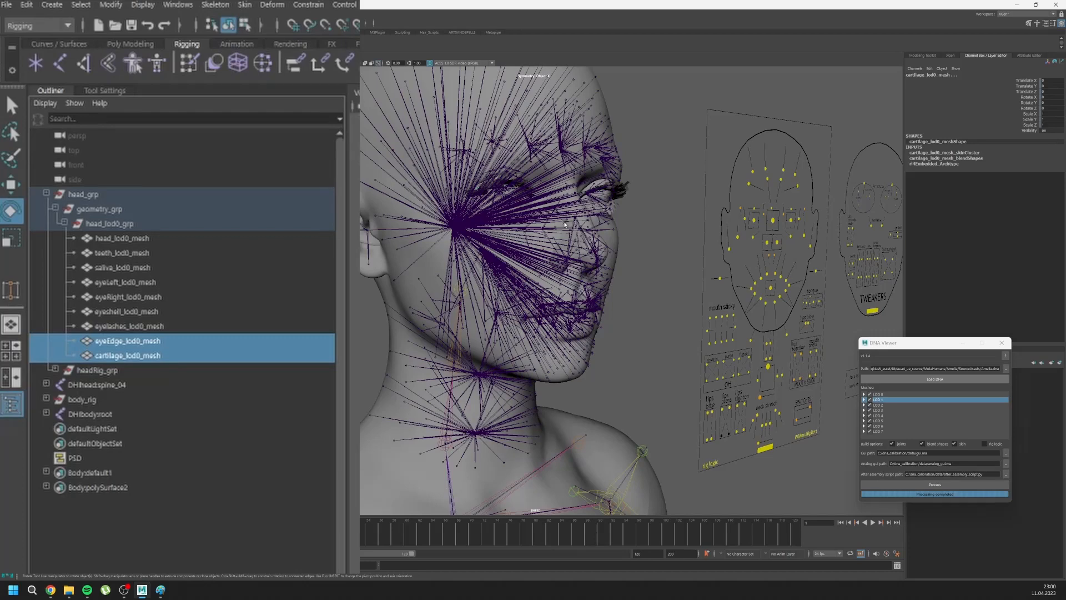
{"action": "key", "text": "f"}
- Delete saliva_lod0_mesh, eyelashes_lod0_mesh, eyeEdge_lod0_mesh and cartilage_lod0_mesh from head_lod0_grp
{"action": "left_click", "coordinate": [143, 311]}
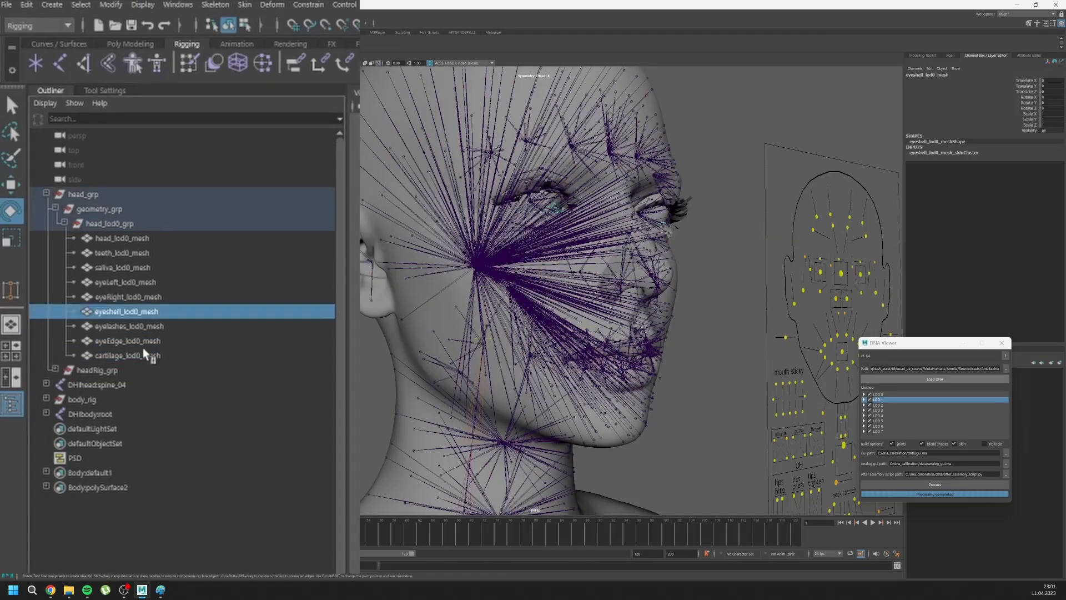
{"action": "left_click", "coordinate": [141, 350], "text": "shift"}
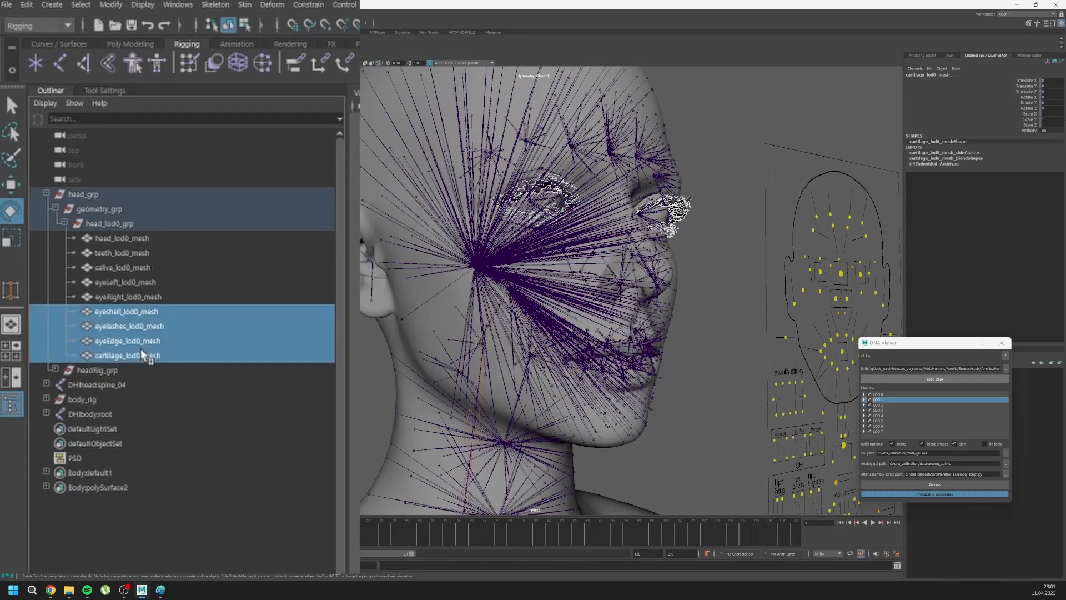
{"action": "left_click", "coordinate": [135, 242], "text": "shift"}
{"action": "left_click", "coordinate": [115, 239], "text": "ctrl"}
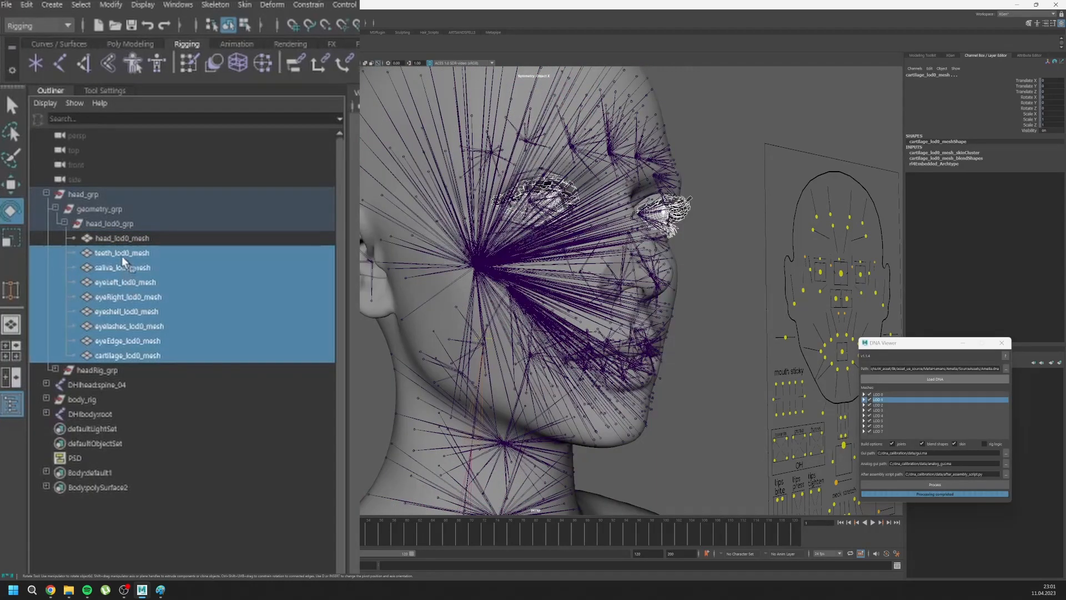
{"action": "left_click", "coordinate": [126, 255], "text": "ctrl"}
{"action": "left_click", "coordinate": [121, 300], "text": "ctrl"}
{"action": "left_click", "coordinate": [122, 314], "text": "ctrl"}
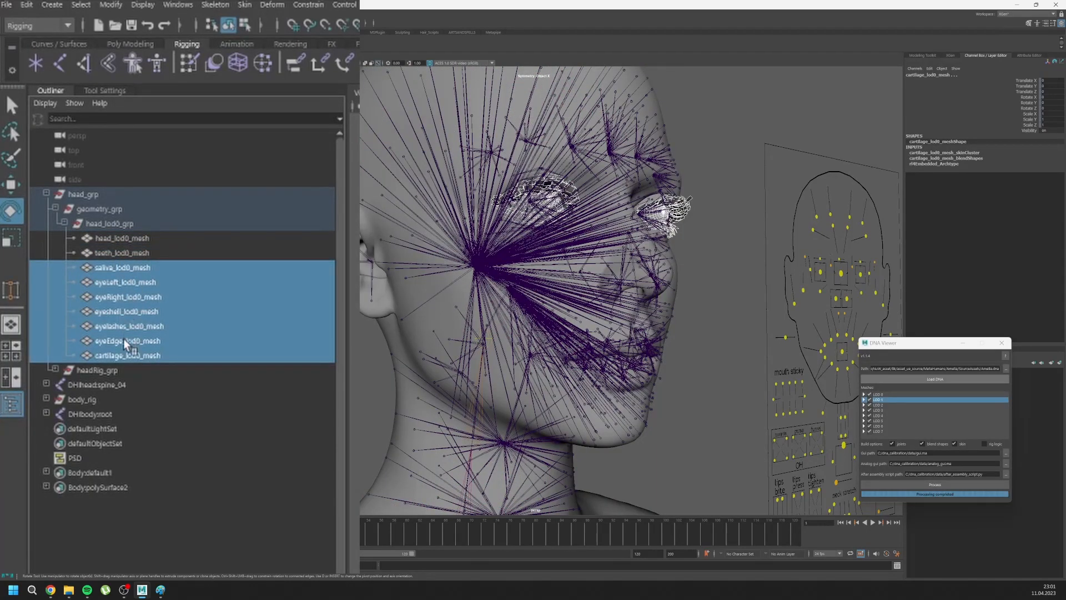
{"action": "left_click", "coordinate": [125, 282], "text": "ctrl"}
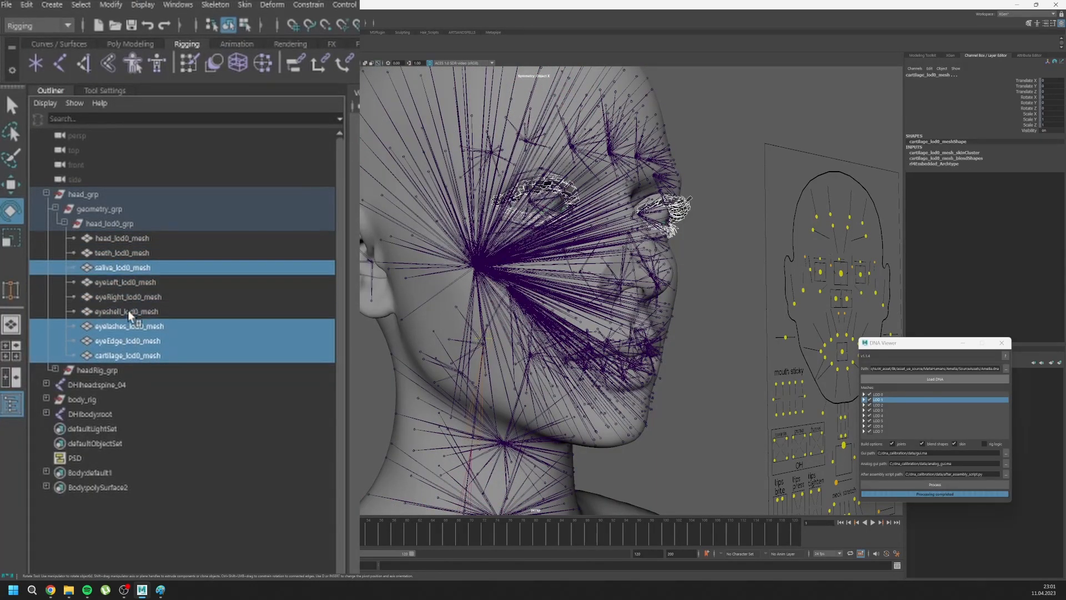
{"action": "left_click", "coordinate": [125, 311], "text": "ctrl"}
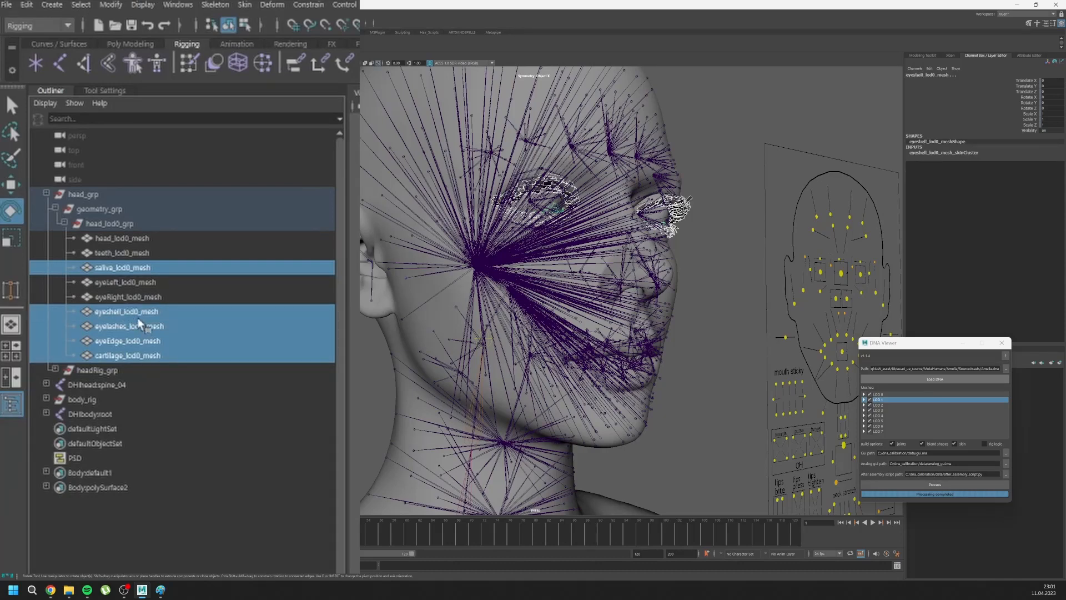
{"action": "left_click", "coordinate": [124, 311], "text": "ctrl"}
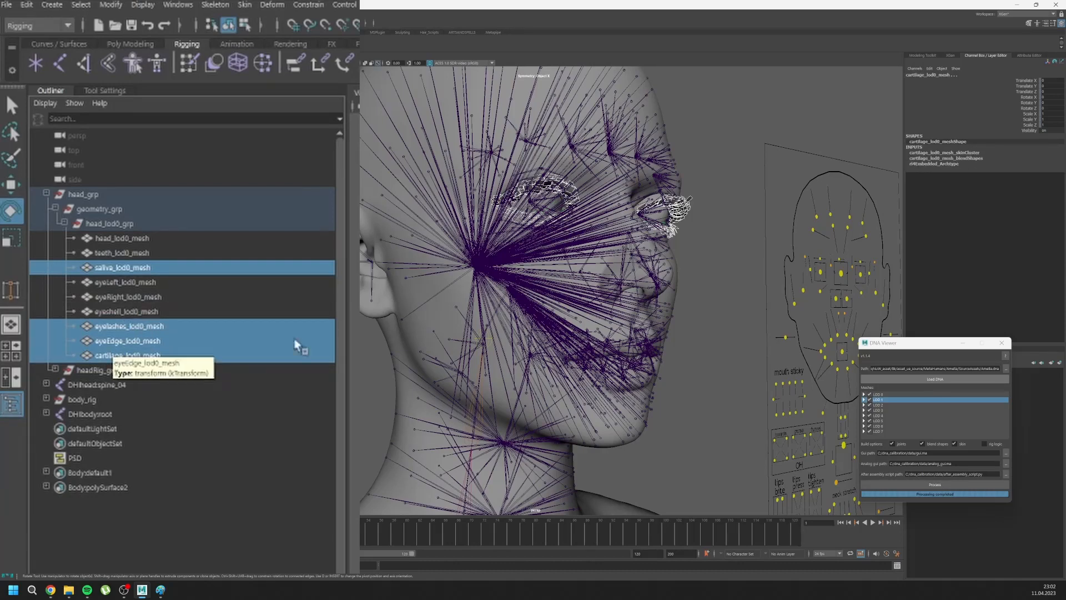
{"action": "key", "text": "Delete"}
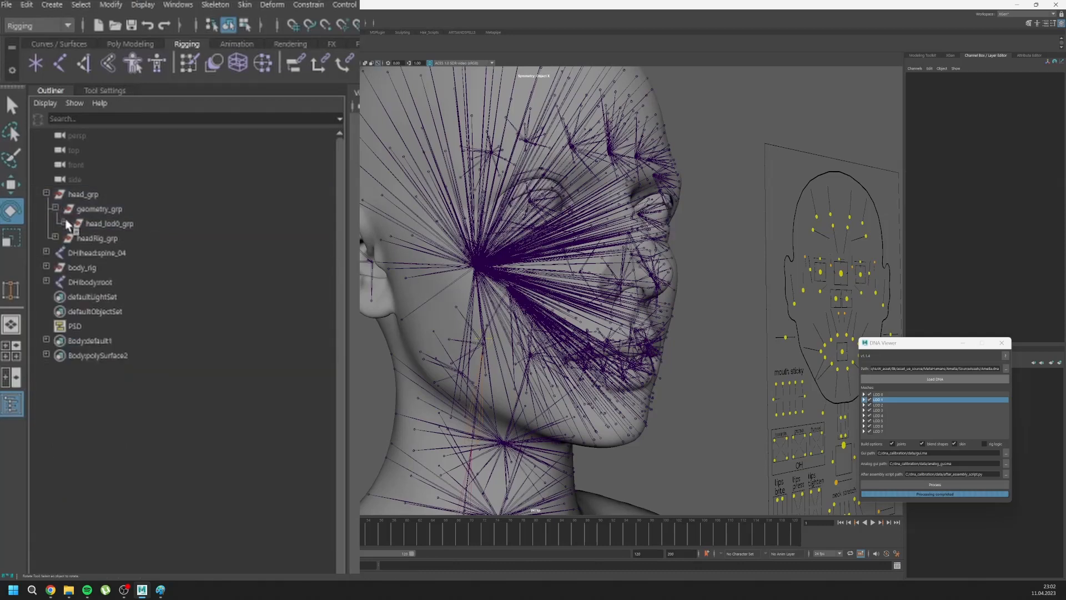
- Examine eyeshell_lod0_mesh on the face, and look at head_lod0_mesh on the character from the front
{"action": "left_click", "coordinate": [124, 297]}
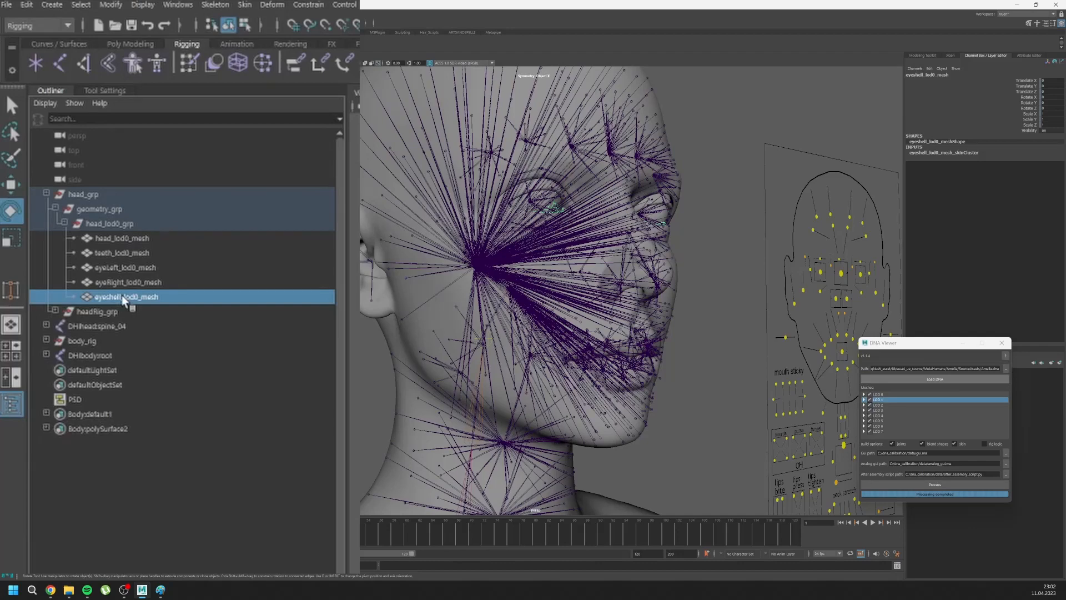
{"action": "scroll", "coordinate": [536, 290], "scroll_direction": "down", "scroll_amount": 5}
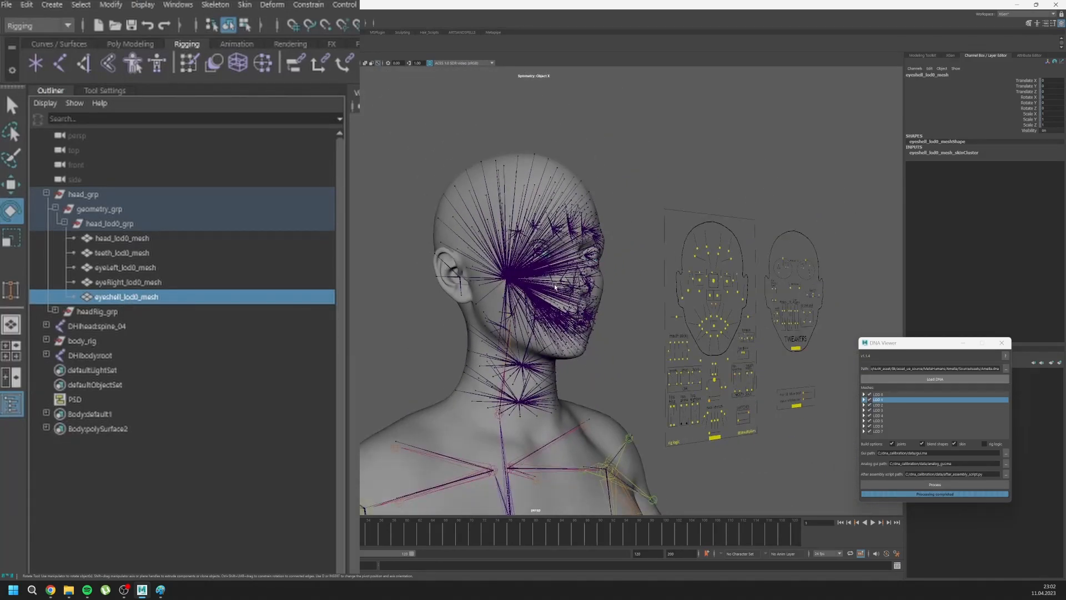
{"action": "scroll", "coordinate": [552, 254], "scroll_direction": "up", "scroll_amount": 3}
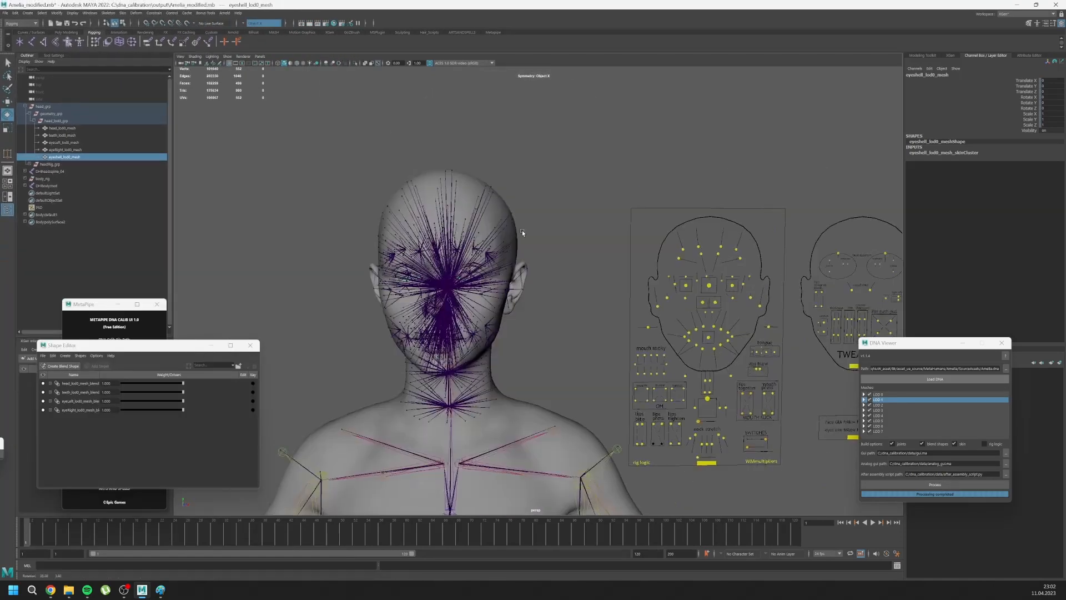
{"action": "middle_click_drag", "start_coordinate": [522, 230], "coordinate": [622, 205], "text": "alt"}
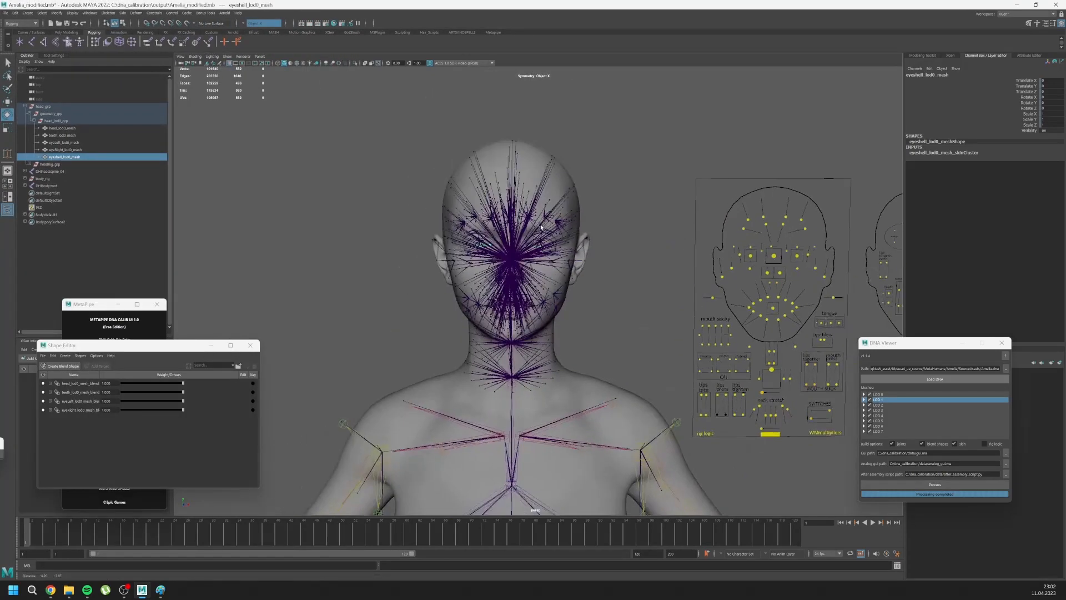
{"action": "scroll", "coordinate": [630, 243], "scroll_direction": "up", "scroll_amount": 3}
{"action": "left_click", "coordinate": [631, 242]}
{"action": "left_click", "coordinate": [597, 243]}
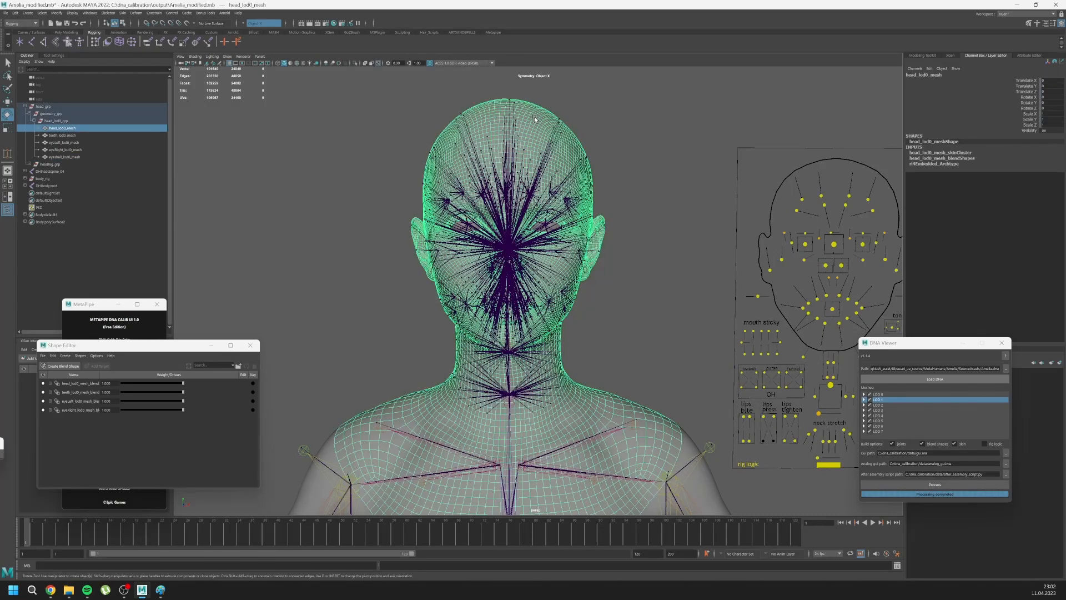
{"action": "scroll", "coordinate": [597, 242], "scroll_direction": "up", "scroll_amount": 2}
{"action": "scroll", "coordinate": [596, 242], "scroll_direction": "down", "scroll_amount": 1}
- Open the Hypershade and create three new Lambert materials, lambert3, lambert4 and lambert5
{"action": "left_click", "coordinate": [334, 22]}
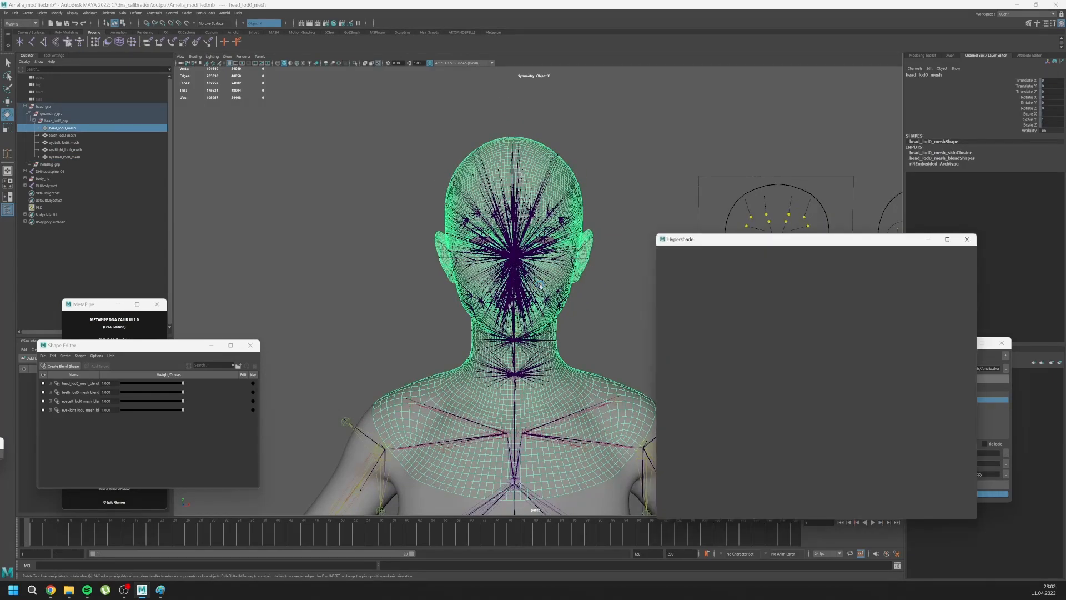
{"action": "left_click_drag", "start_coordinate": [724, 243], "coordinate": [686, 223]}
{"action": "left_click", "coordinate": [662, 309]}
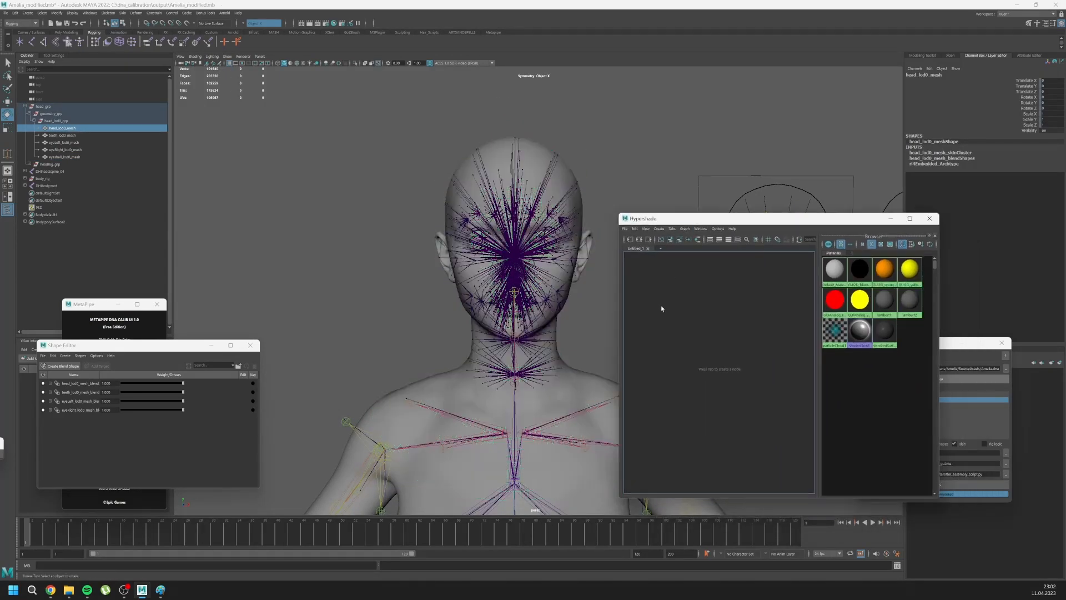
{"action": "key", "text": "Tab"}
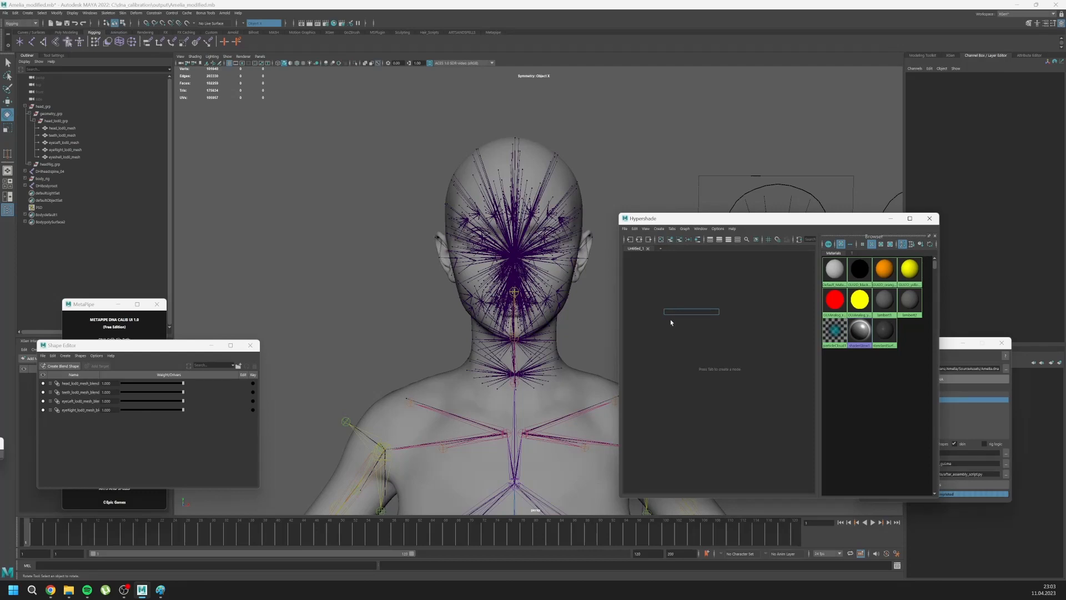
{"action": "type", "text": "lambert"}
{"action": "key", "text": "Return"}
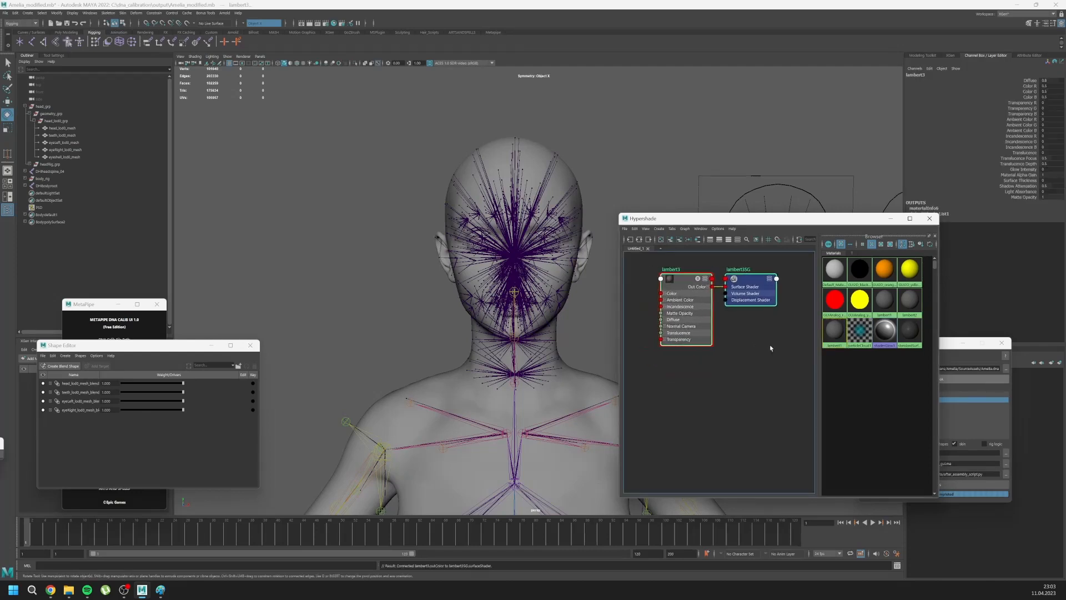
{"action": "left_click", "coordinate": [716, 375]}
{"action": "key", "text": "Tab"}
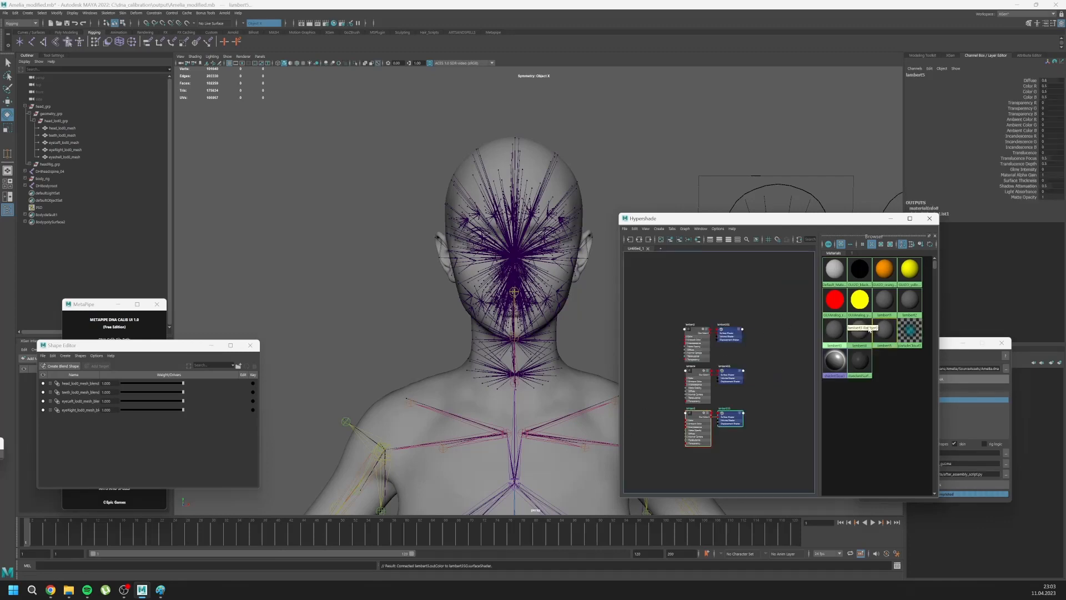
- Go through the Lambert materials and assign lambert1 to head_lod0_mesh
{"action": "left_click", "coordinate": [884, 301]}
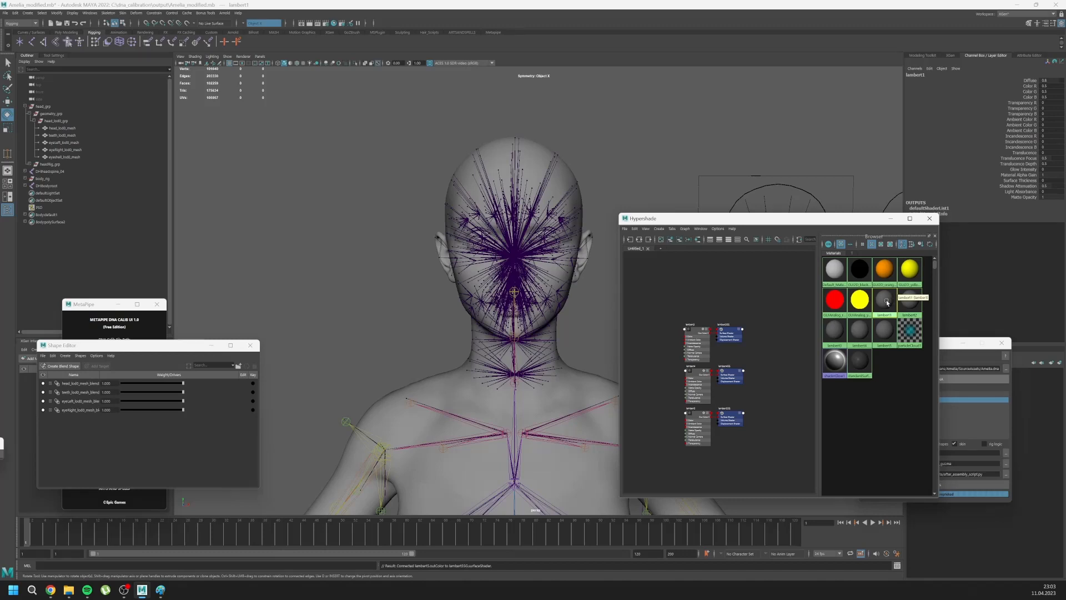
{"action": "left_click", "coordinate": [836, 334]}
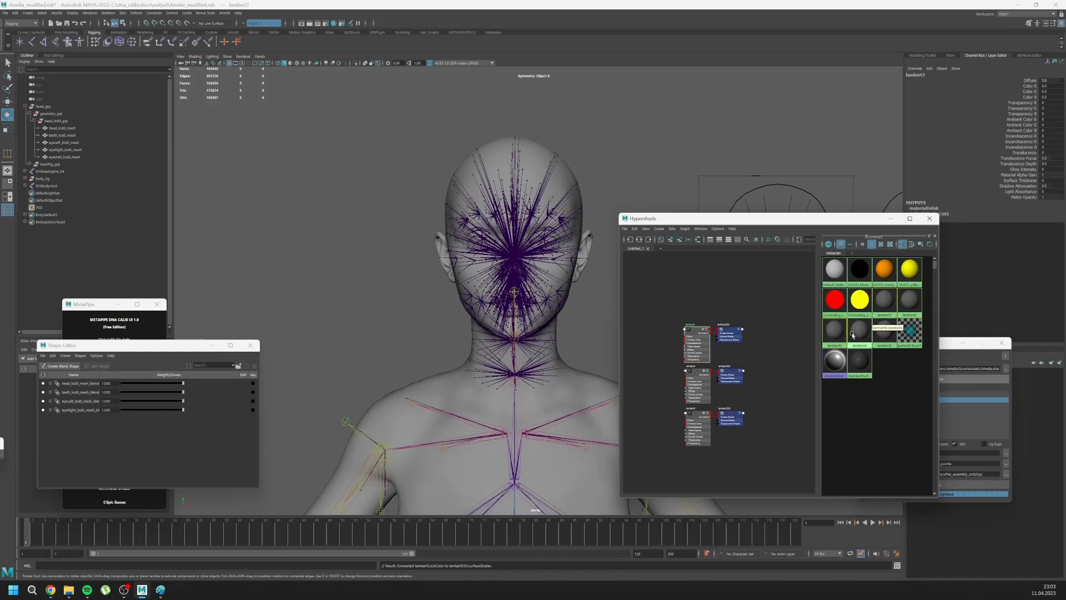
{"action": "left_click", "coordinate": [858, 331]}
{"action": "left_click", "coordinate": [909, 302]}
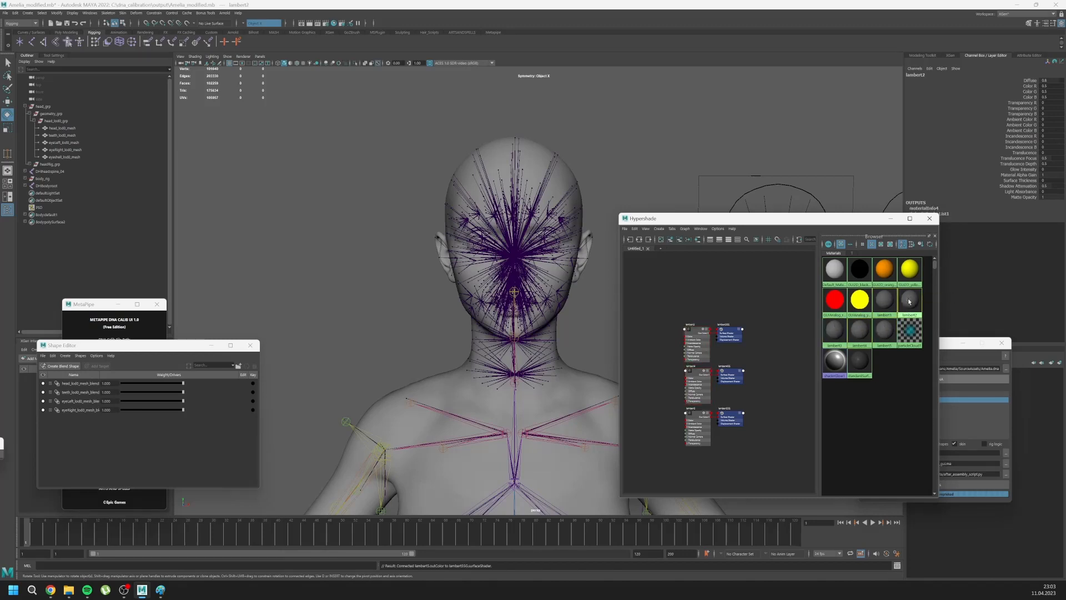
{"action": "left_click", "coordinate": [830, 332]}
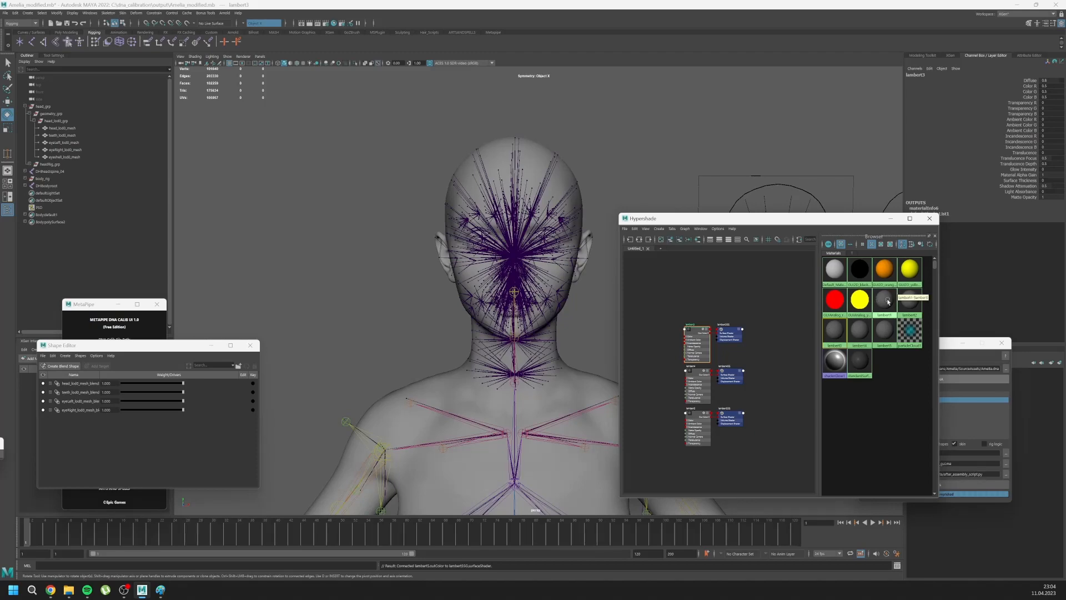
{"action": "left_click_drag", "start_coordinate": [533, 327], "coordinate": [447, 327], "text": "alt"}
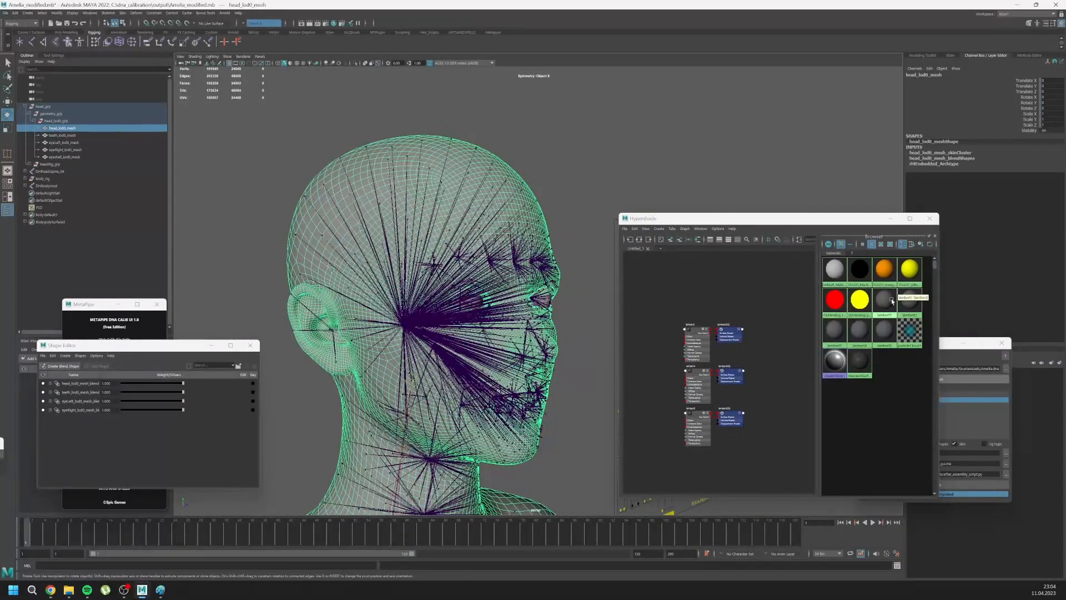
{"action": "right_click_drag", "start_coordinate": [884, 302], "coordinate": [912, 269]}
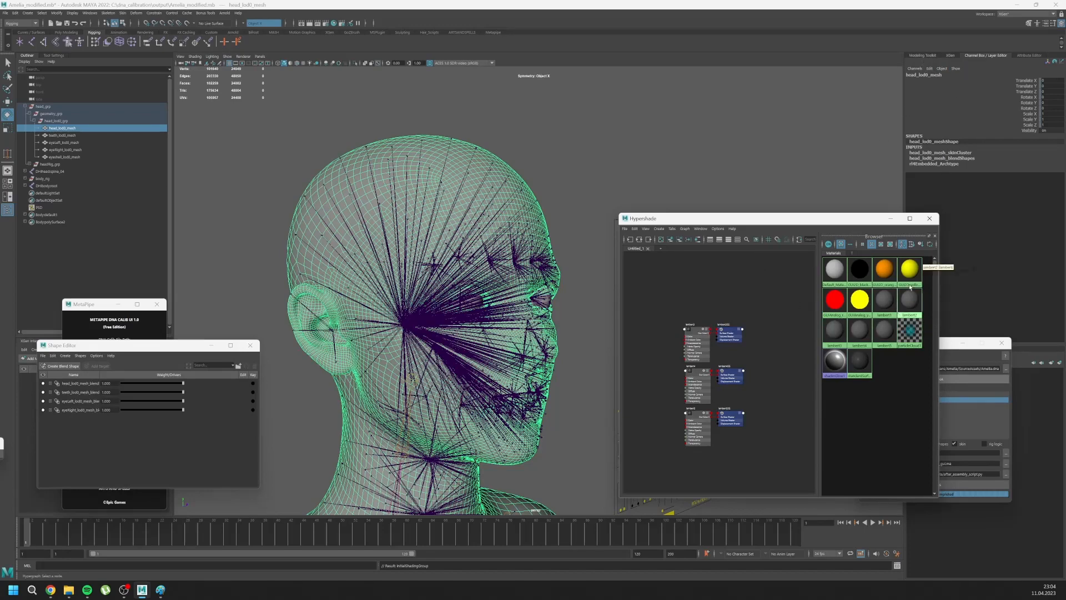
- Colour lambert2 dark red, lambert3 teal, lambert4 green and lambert5 brown, and assign lambert2 to teeth_lod0_mesh
{"action": "left_click", "coordinate": [911, 301]}
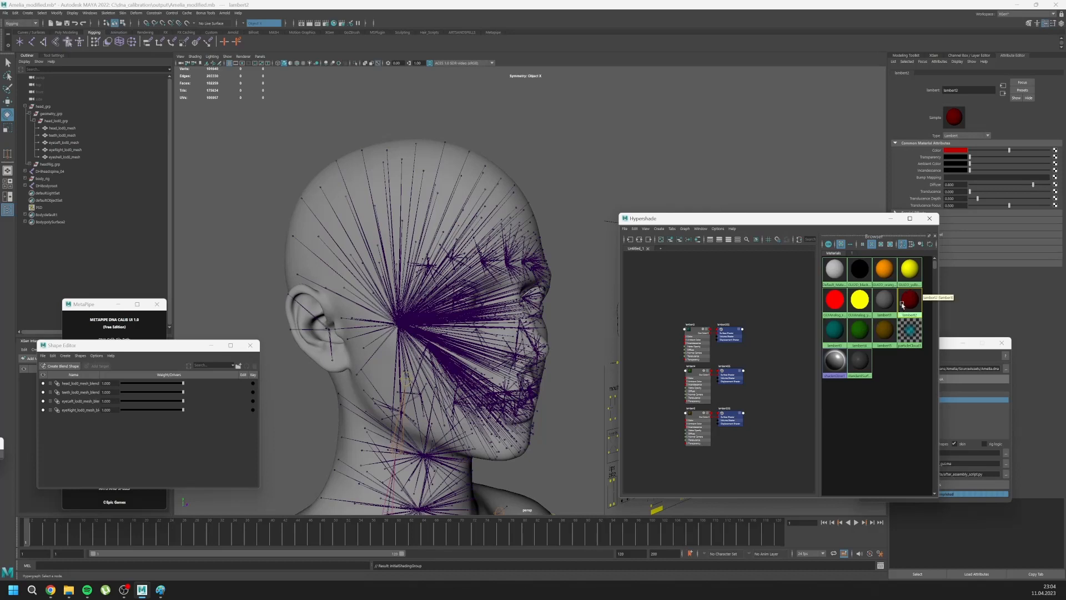
{"action": "left_click", "coordinate": [884, 300]}
{"action": "left_click", "coordinate": [78, 138]}
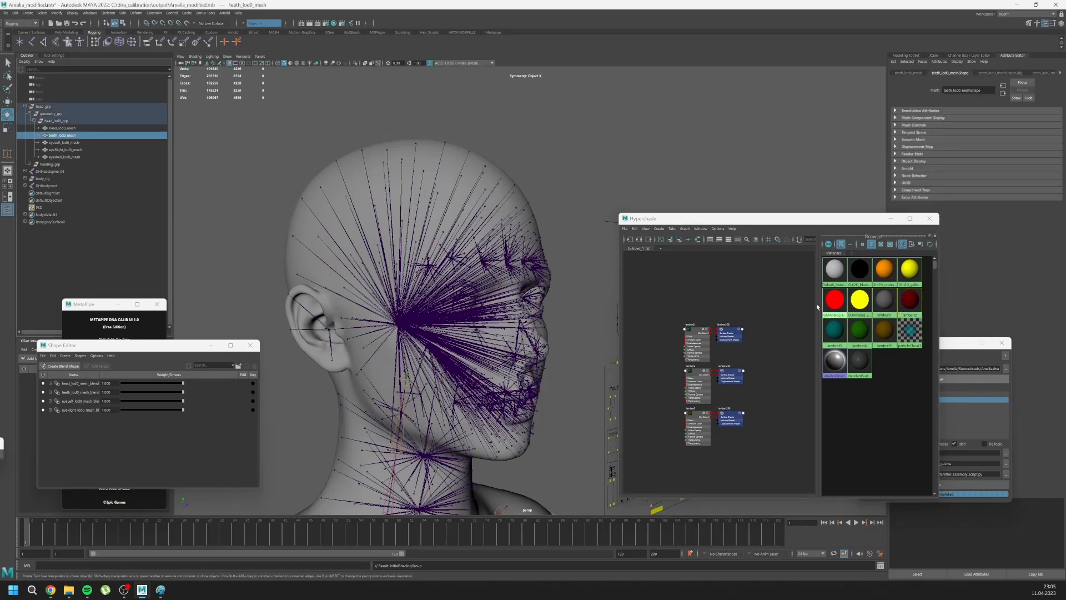
{"action": "right_click_drag", "start_coordinate": [909, 304], "coordinate": [909, 282]}
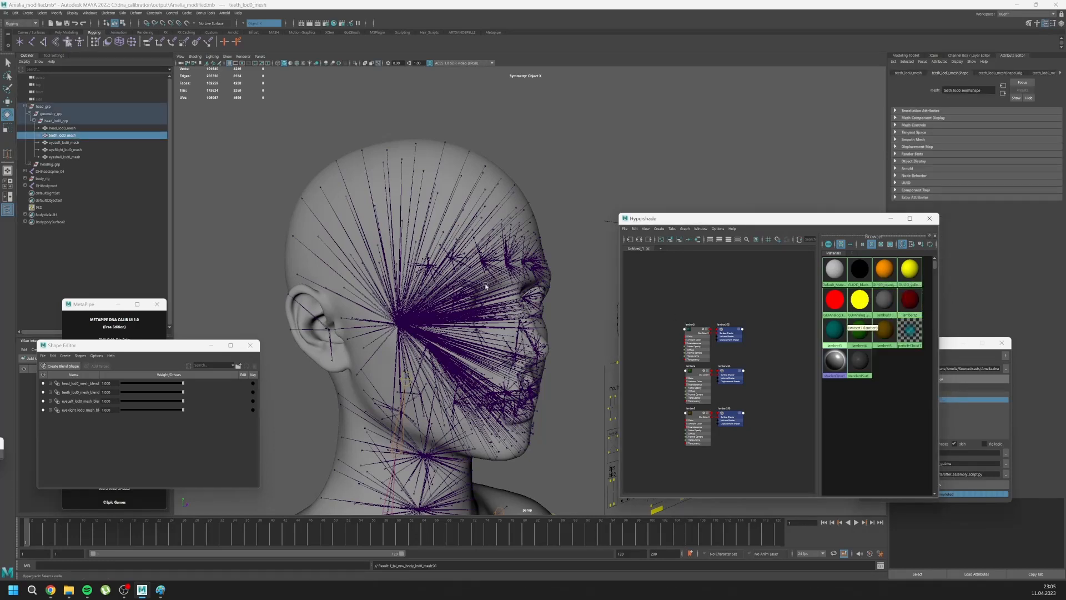
- Assign the teal lambert3 material to eyeLeft_lod0_mesh and the green lambert4 material to eyeRight_lod0_mesh
{"action": "left_click", "coordinate": [63, 142]}
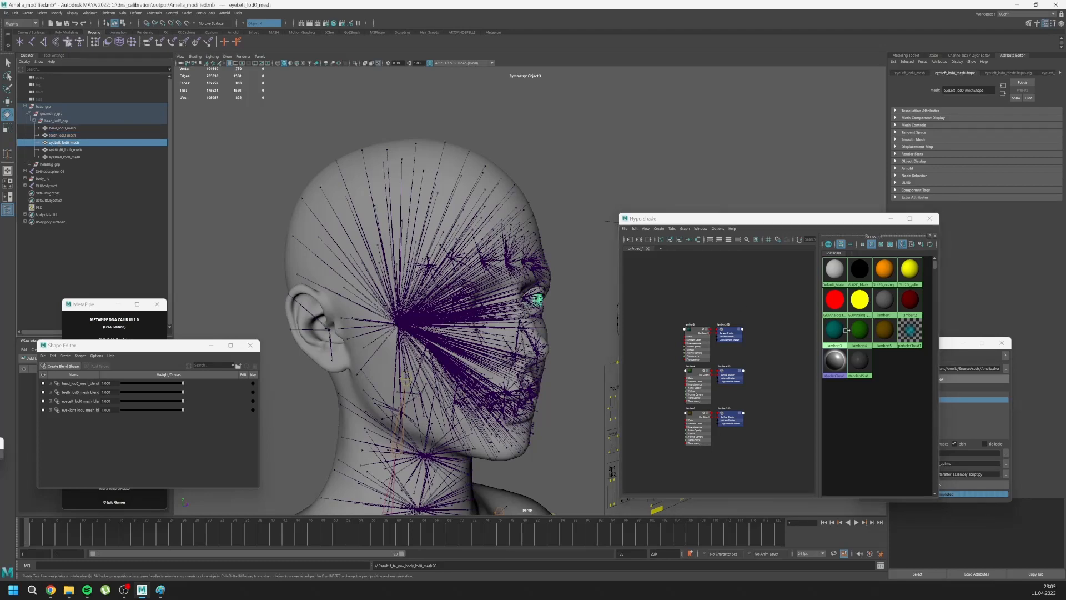
{"action": "right_click_drag", "start_coordinate": [846, 330], "coordinate": [835, 366]}
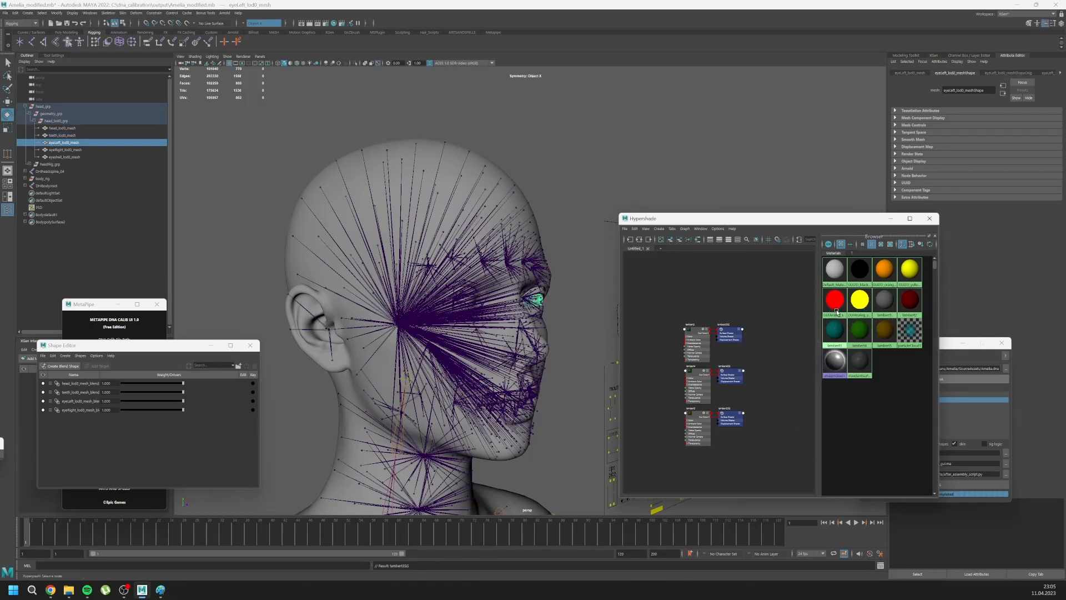
{"action": "left_click", "coordinate": [54, 150]}
{"action": "left_click", "coordinate": [194, 197]}
- Check the coloured eyes close up and delete eyeshell_lod0_mesh from head_lod0_grp
{"action": "left_click_drag", "start_coordinate": [438, 253], "coordinate": [380, 261], "text": "alt"}
{"action": "scroll", "coordinate": [380, 261], "scroll_direction": "down", "scroll_amount": 3}
{"action": "left_click_drag", "start_coordinate": [462, 228], "coordinate": [475, 221], "text": "alt"}
{"action": "scroll", "coordinate": [475, 221], "scroll_direction": "up", "scroll_amount": 6}
{"action": "middle_click_drag", "start_coordinate": [474, 221], "coordinate": [519, 361], "text": "alt"}
{"action": "left_click", "coordinate": [63, 157]}
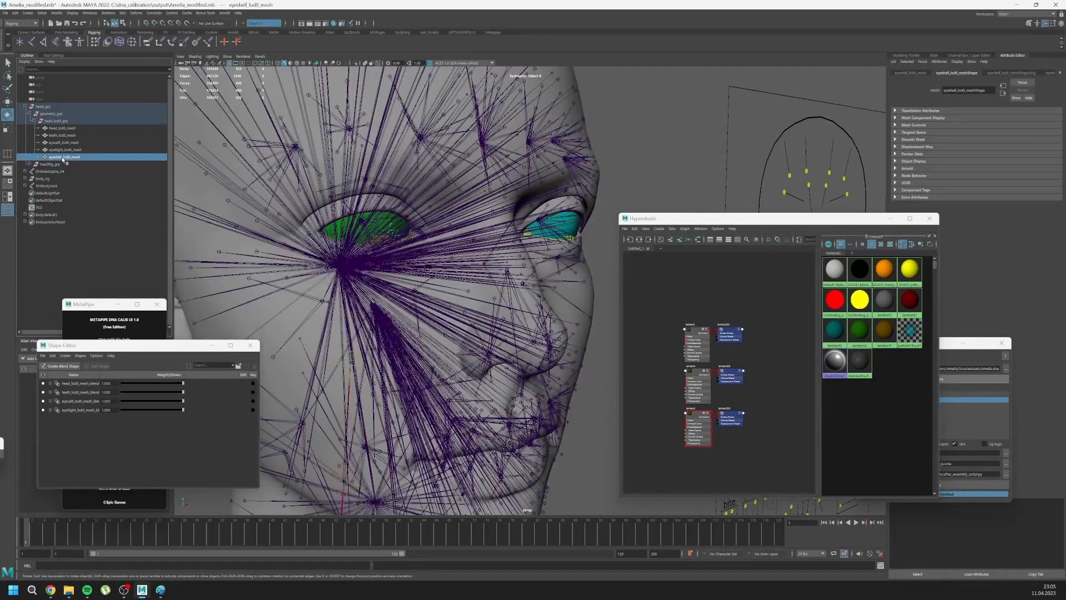
{"action": "key", "text": "Delete"}
- Look over the head and the full character, and select the body mesh Body:polySurface1
{"action": "scroll", "coordinate": [373, 305], "scroll_direction": "down", "scroll_amount": 5}
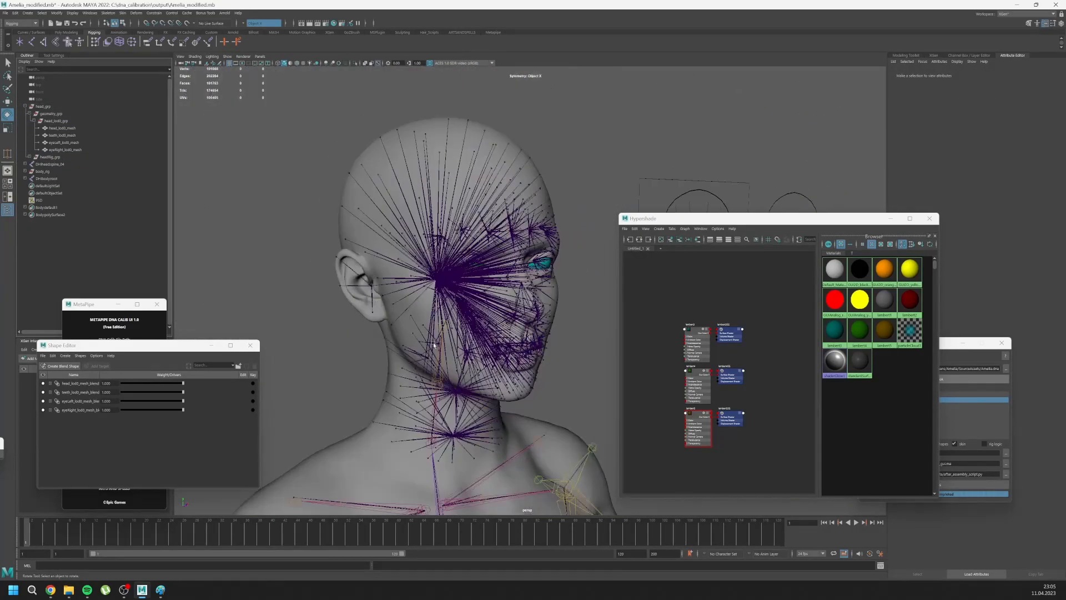
{"action": "left_click_drag", "start_coordinate": [434, 345], "coordinate": [500, 423], "text": "alt"}
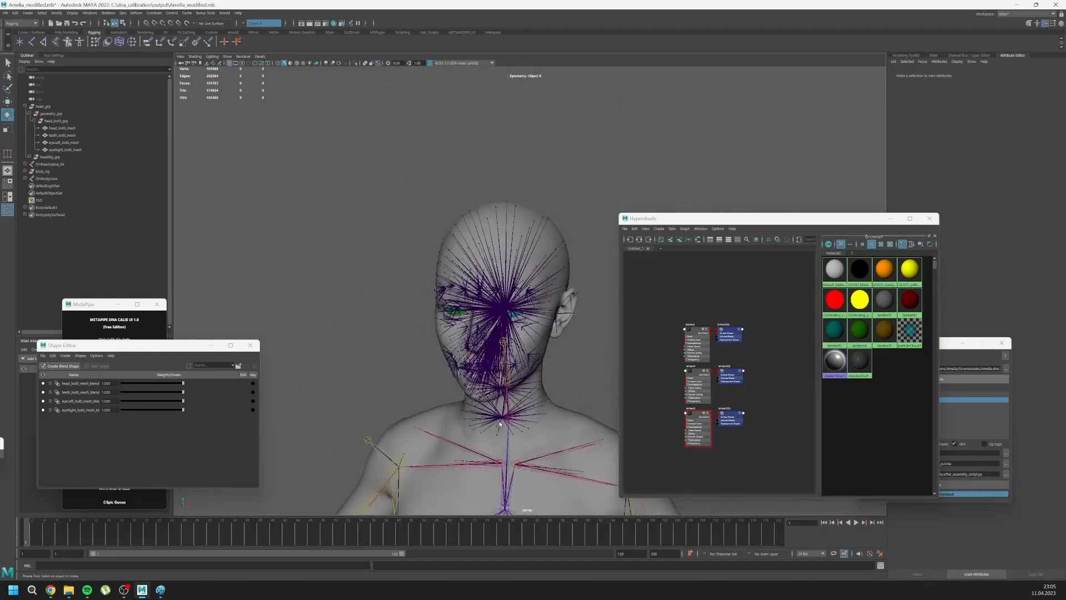
{"action": "scroll", "coordinate": [500, 257], "scroll_direction": "up", "scroll_amount": 5}
{"action": "scroll", "coordinate": [364, 307], "scroll_direction": "down", "scroll_amount": 10}
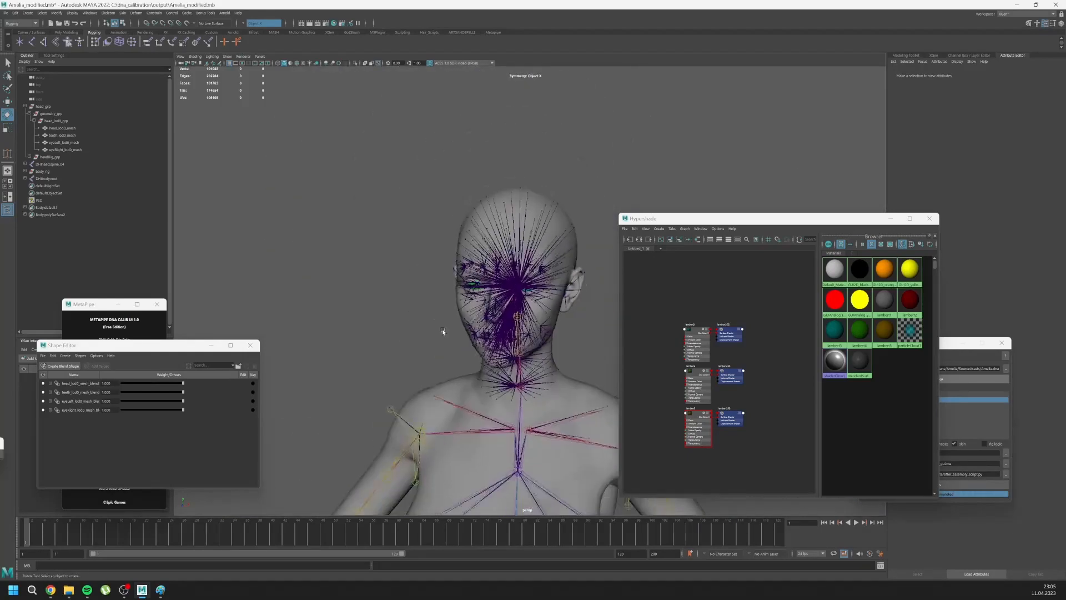
{"action": "left_click_drag", "start_coordinate": [451, 262], "coordinate": [528, 307], "text": "alt"}
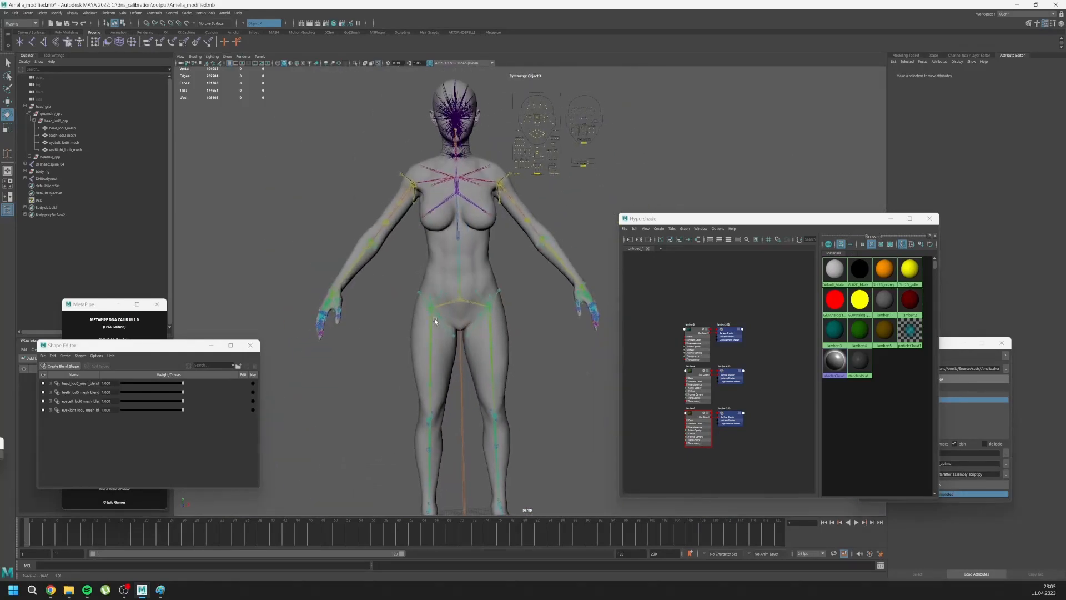
{"action": "left_click", "coordinate": [503, 371]}
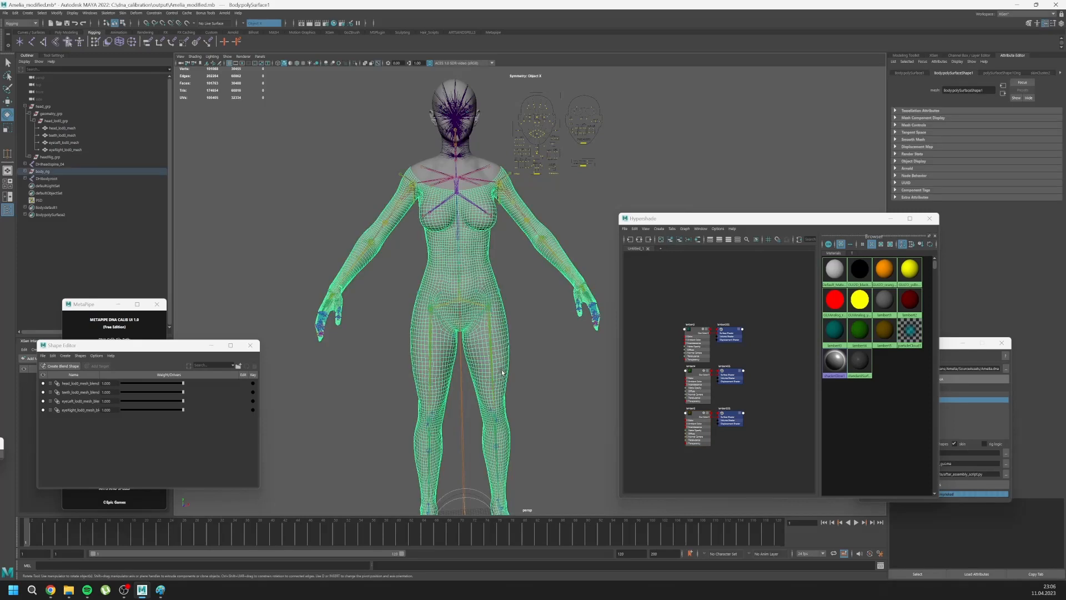